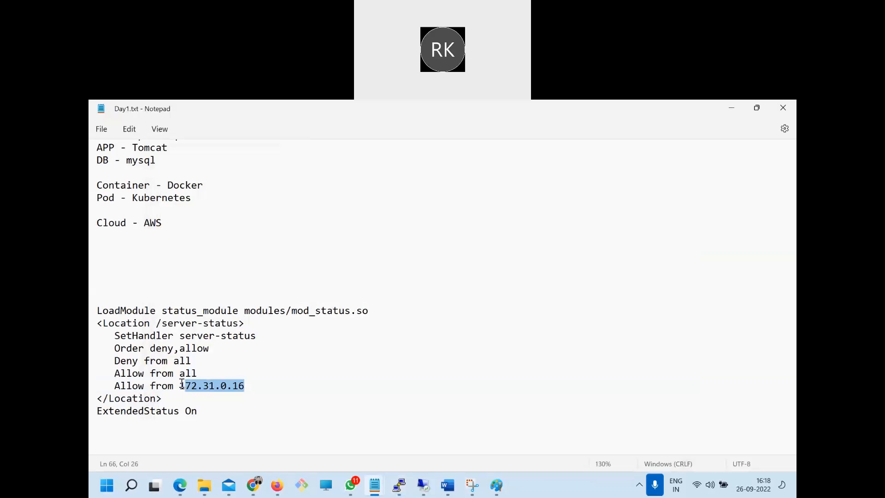
Replace the last Allow from address in the server-status block with 172.31.22.38, select the whole block and save the notes file
text(172.31.22.38)
click(282, 435)
key(shift+Up)
key(shift+Up)
key(shift+Up)
key(shift+Up)
key(shift+Up)
key(shift+Up)
key(shift+Up)
key(shift+Up)
key(shift+Up)
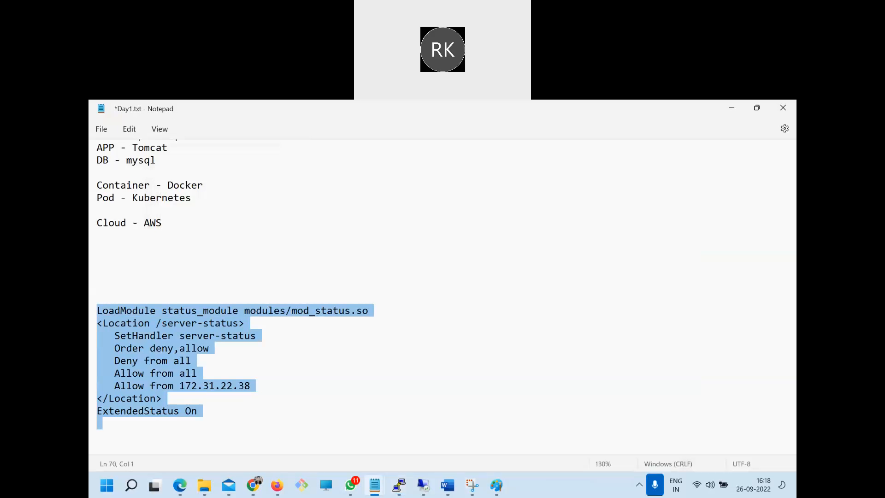
key(ctrl+s)
Switch to Chrome and select the command vi /etc/httpd/conf/httpd.conf in the CentOS/Redhat mod_status instructions
click(253, 485)
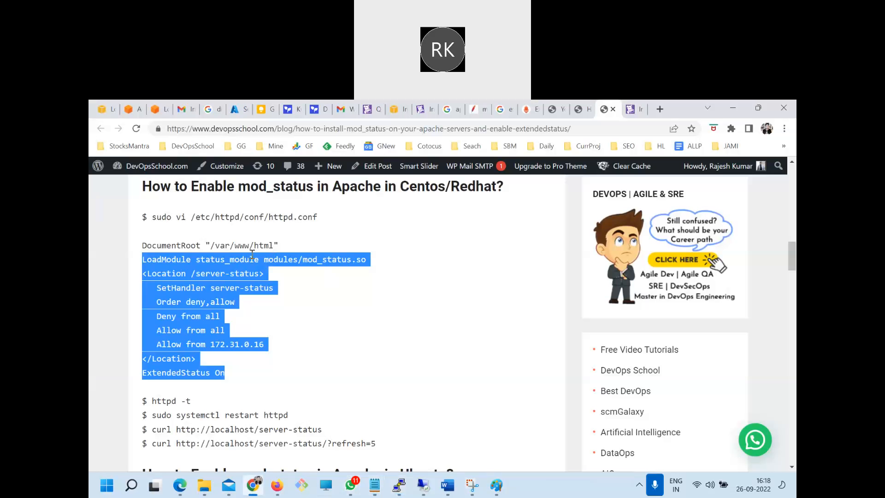
click(275, 246)
drag(317, 217, 175, 217)
key(ctrl+c)
Switch to the PuTTY terminal, clear the screen and open /etc/httpd/conf/httpd.conf in vi
click(398, 485)
text(clear)
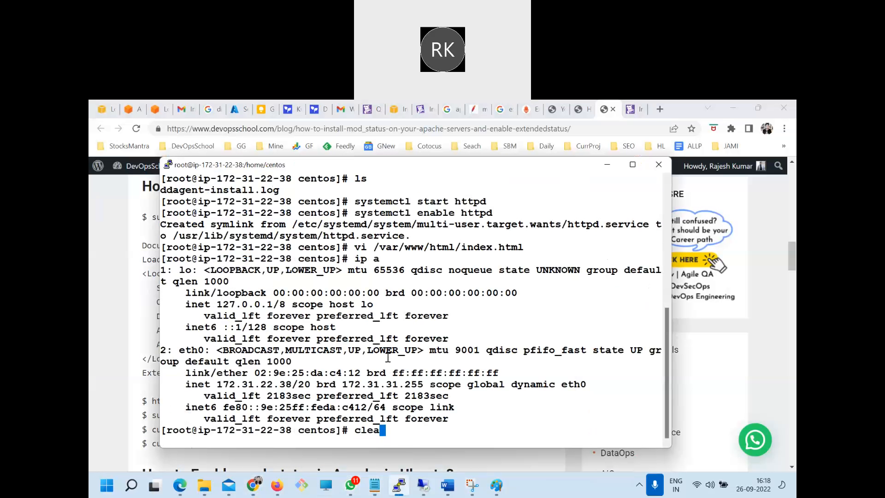
key(Return)
right_click(422, 361)
key(Return)
Move down through httpd.conf past the ServerRoot directive
key(Down)
key(Down)
key(Down)
key(Down)
key(Down)
key(Down)
key(Down)
key(Down)
key(Down)
key(Down)
key(Down)
key(Down)
key(Down)
key(Down)
key(Down)
key(Down)
key(Down)
key(Down)
key(Down)
key(Down)
key(Down)
key(Down)
key(Down)
key(Down)
key(Down)
key(Down)
key(Down)
key(Down)
key(Down)
key(Down)
key(Down)
key(Down)
key(Down)
key(Down)
key(Down)
key(Down)
key(Down)
key(Down)
key(Down)
key(Down)
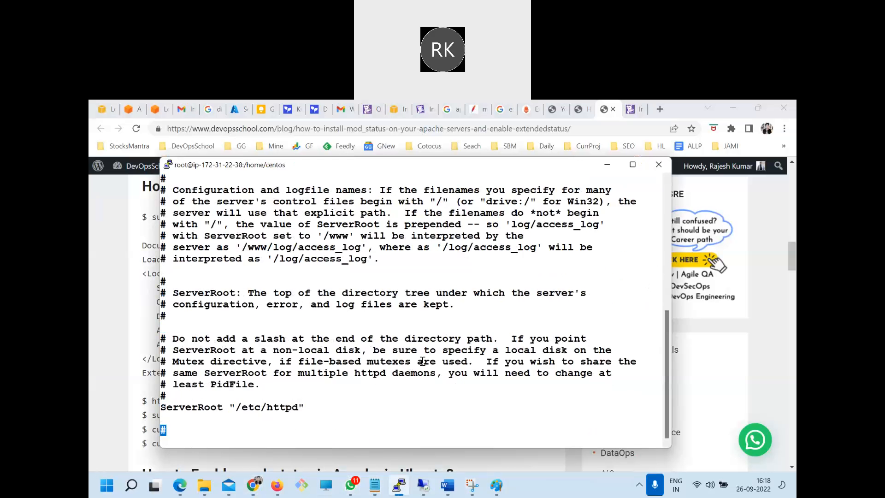
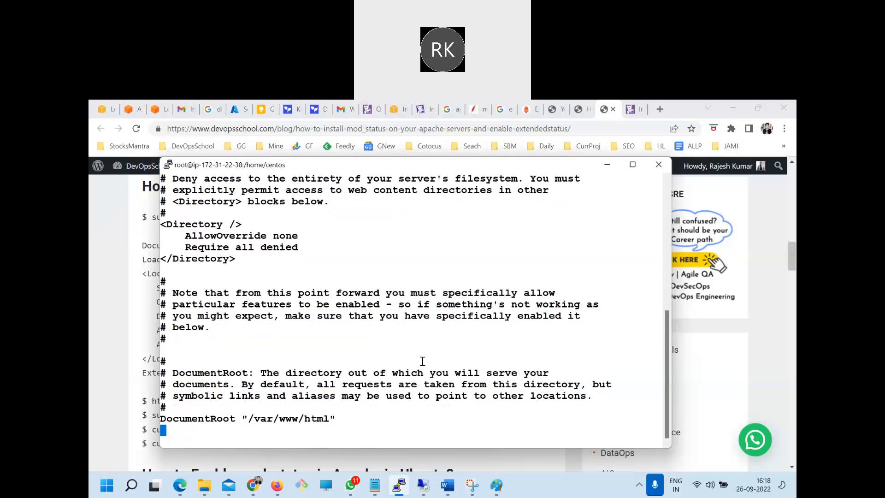
Copy the server-status block from the Day1.txt notes and insert it below the DocumentRoot line in httpd.conf
key(Up)
key(Up)
key(Down)
key(A)
key(Return)
key(alt+Tab)
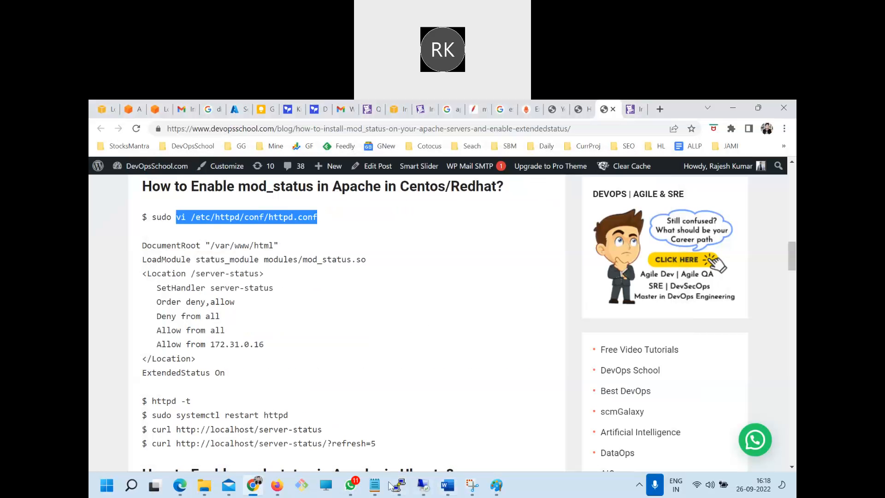
mouse_move(374, 485)
click(443, 420)
drag(213, 413, 97, 310)
key(ctrl+c)
click(400, 484)
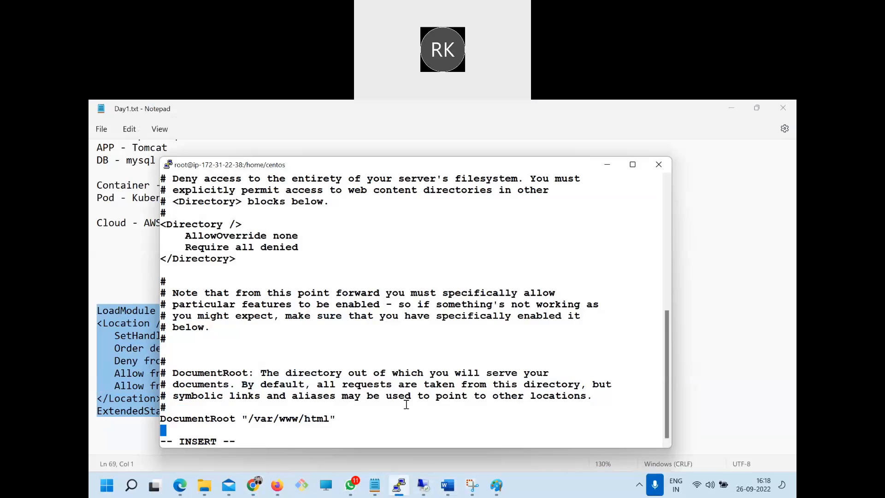
right_click(443, 331)
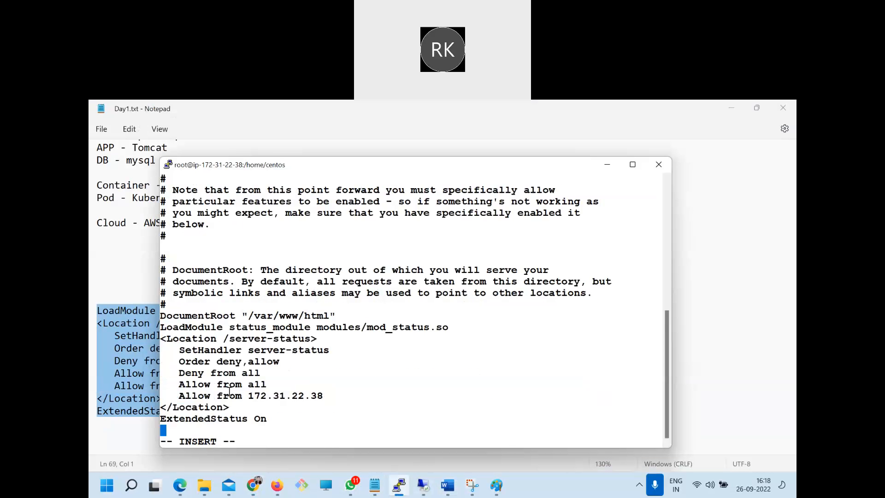
Compare the inserted block with the instructions in Chrome, return to the PuTTY terminal, save httpd.conf and quit vi
click(252, 485)
drag(143, 300, 236, 364)
click(399, 485)
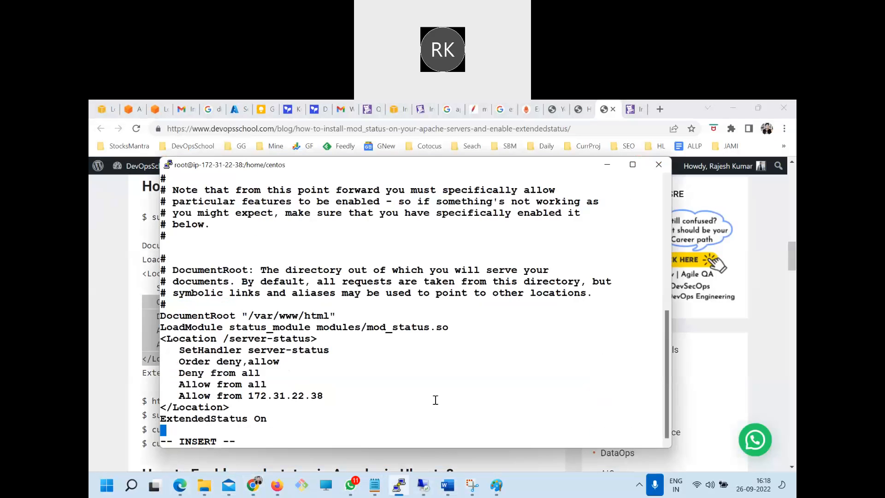
key(Escape)
text(:wq)
key(Return)
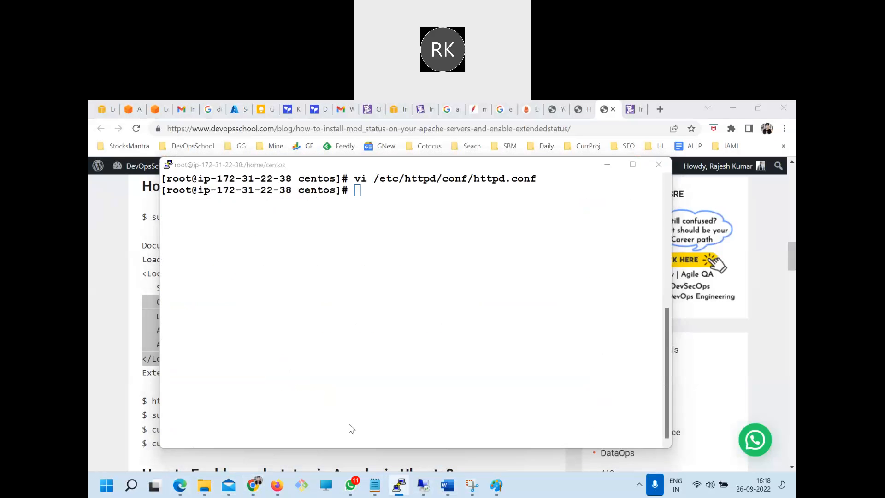
Copy the httpd -t command from the Chrome instructions and run it in the PuTTY terminal to check the configuration syntax
key(alt+Tab)
click(191, 408)
drag(191, 401, 154, 401)
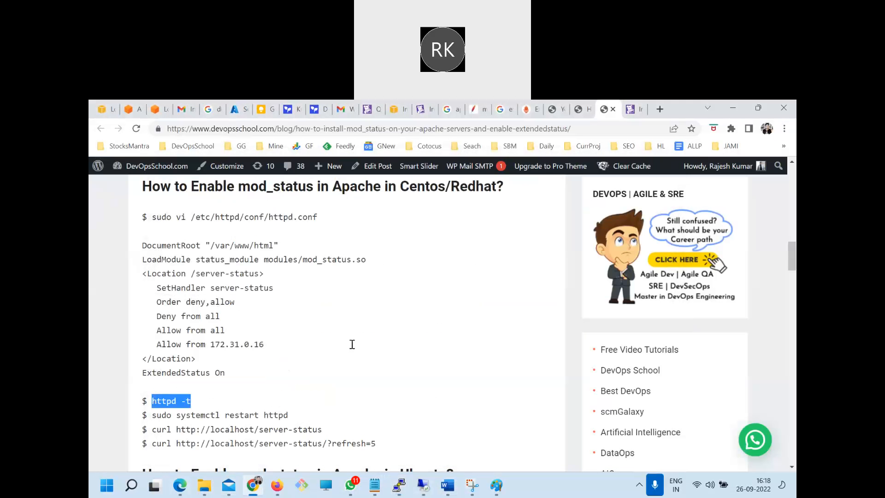
key(ctrl+c)
key(alt+Tab)
right_click(349, 310)
key(Return)
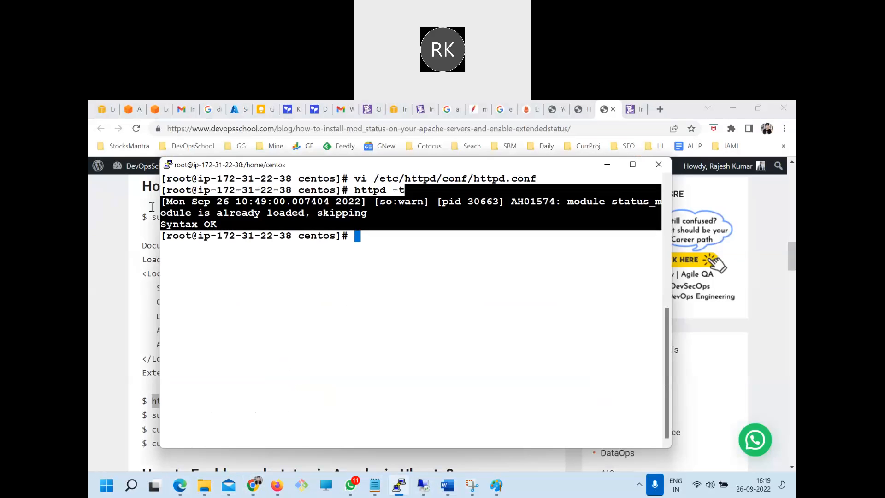
Copy sudo systemctl restart httpd from the Chrome instructions and run it in the PuTTY terminal
key(alt+Tab)
scroll(292, 378, down, 1)
drag(289, 361, 149, 359)
key(ctrl+c)
key(alt+Tab)
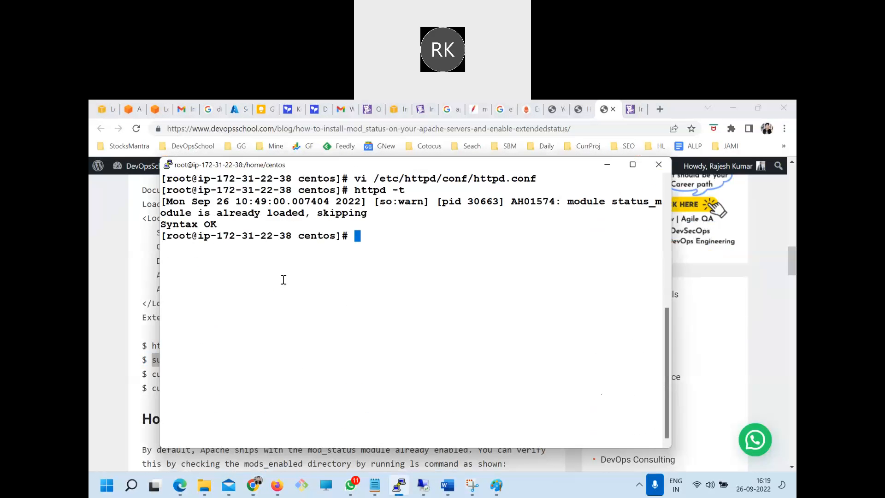
right_click(283, 279)
key(Return)
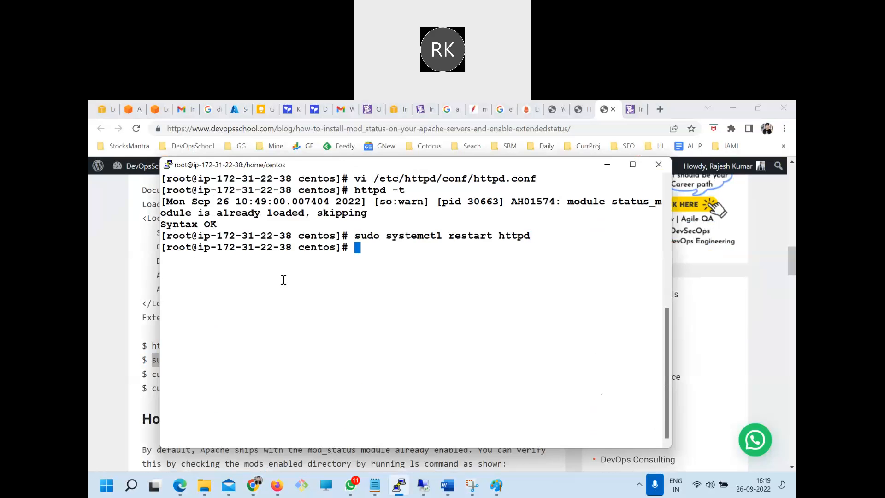
key(alt+Tab)
triple_click(157, 376)
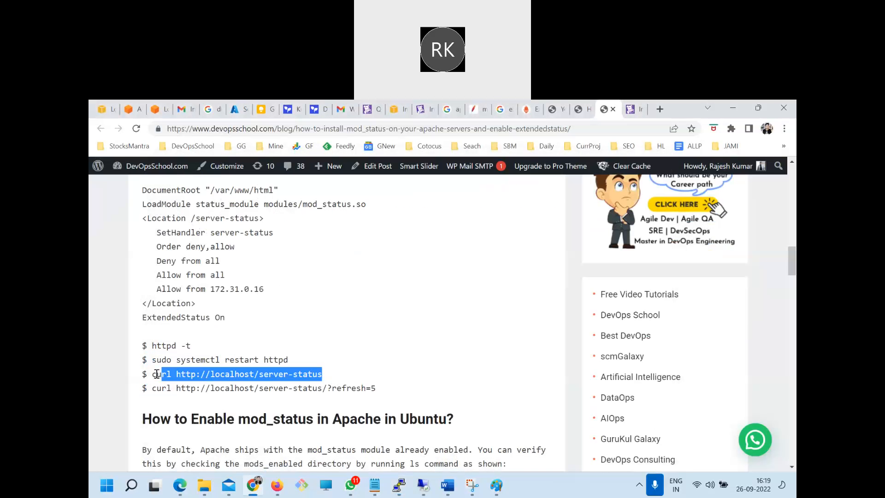
drag(259, 375, 339, 373)
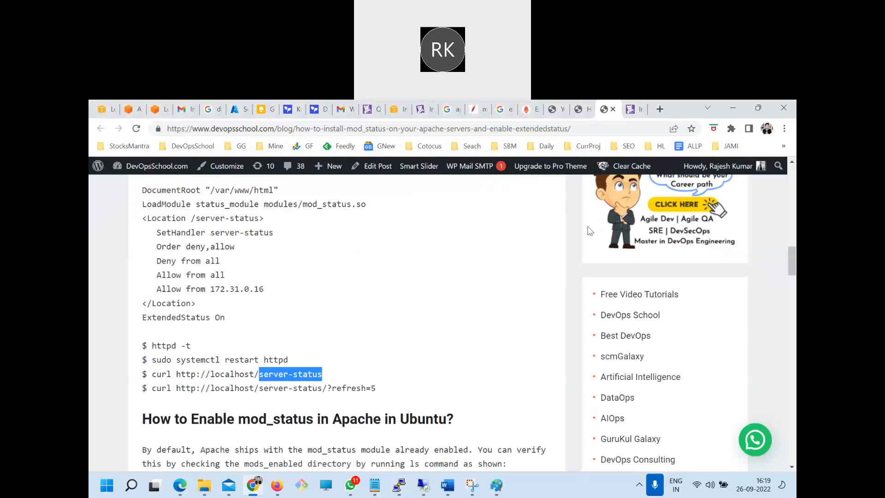
click(633, 110)
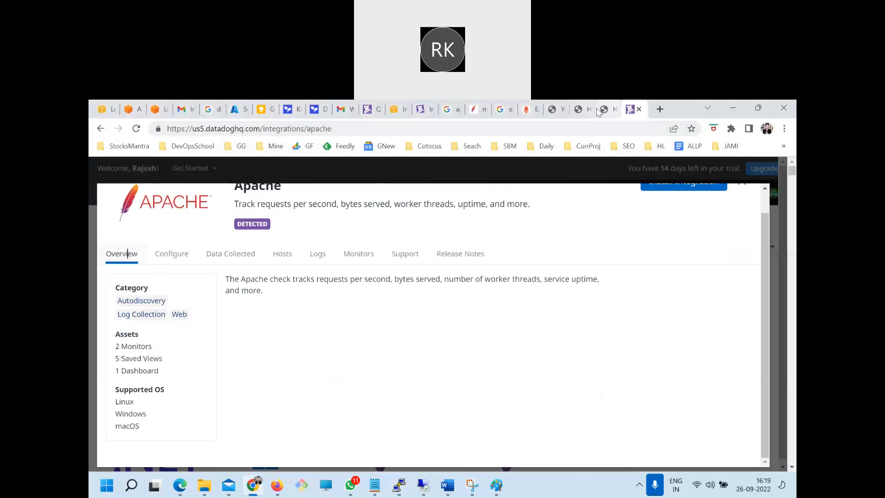
click(580, 110)
click(660, 109)
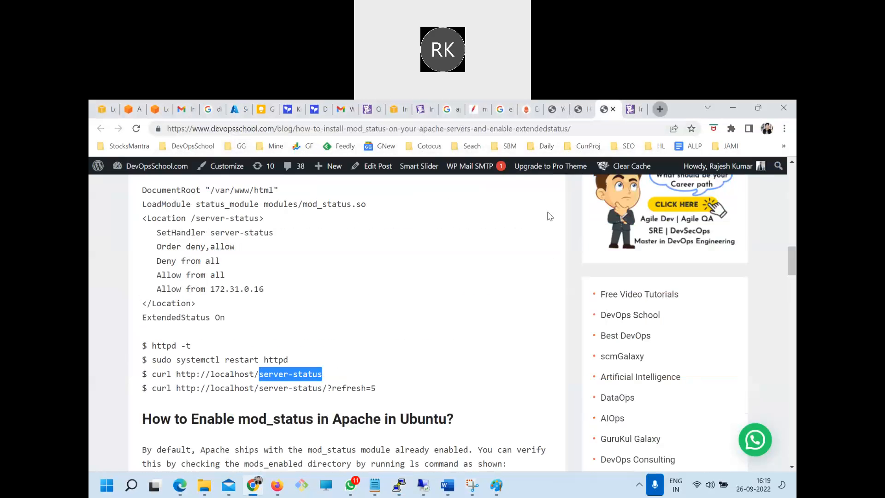
Copy the Linux server address 3.109.182.47 from the Day1.txt notes and enter it as the address of the new Chrome tab
mouse_move(375, 485)
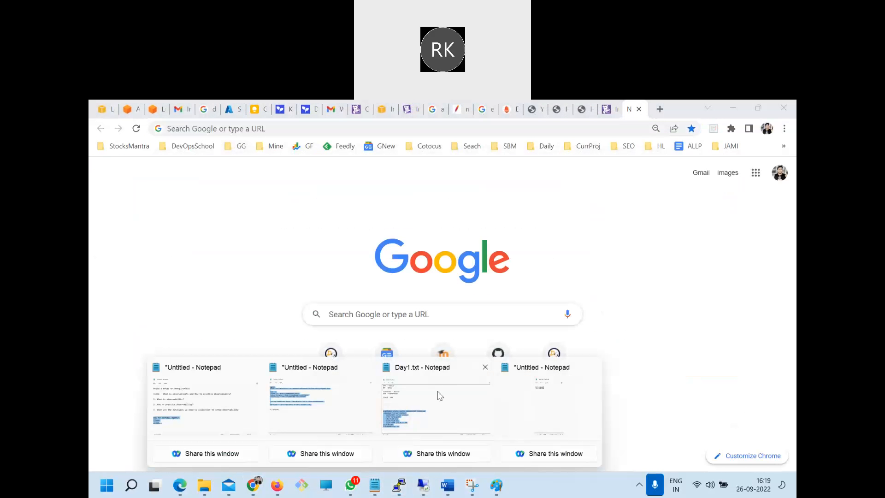
click(438, 392)
scroll(418, 390, up, 18)
drag(184, 204, 109, 204)
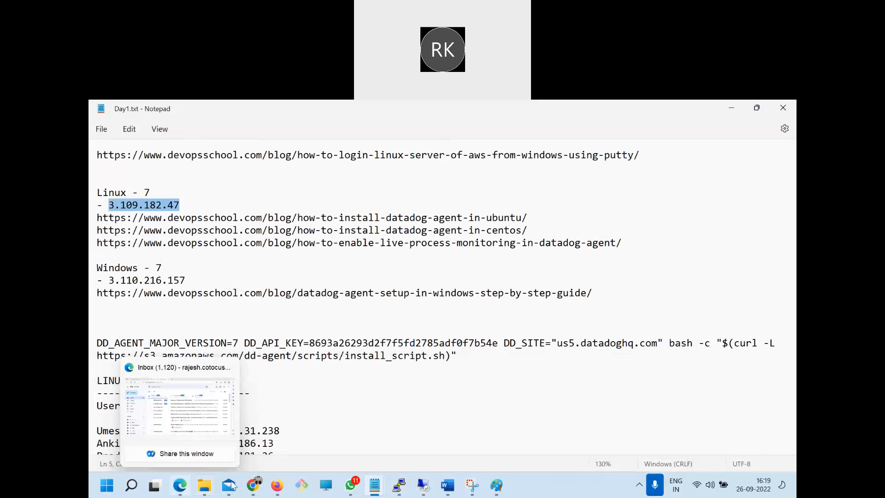
click(251, 486)
key(ctrl+v)
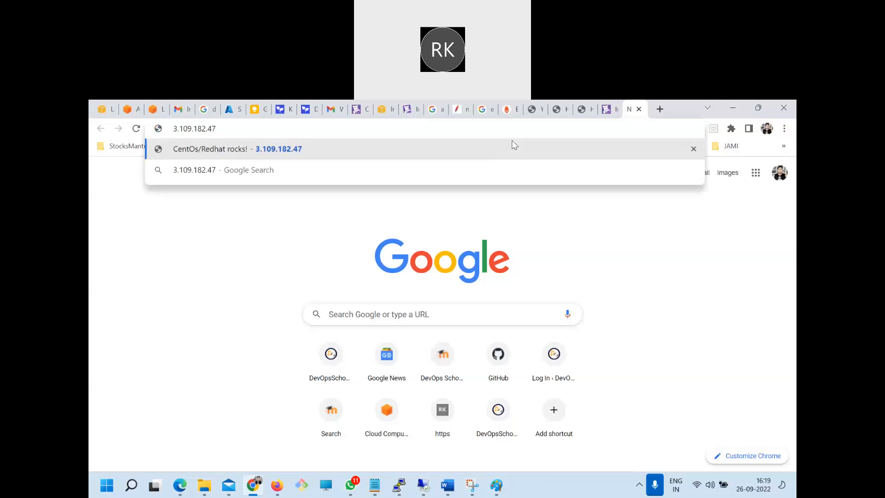
Return to the Day1.txt notes and copy server-status from the Location line of the LoadModule block
click(398, 485)
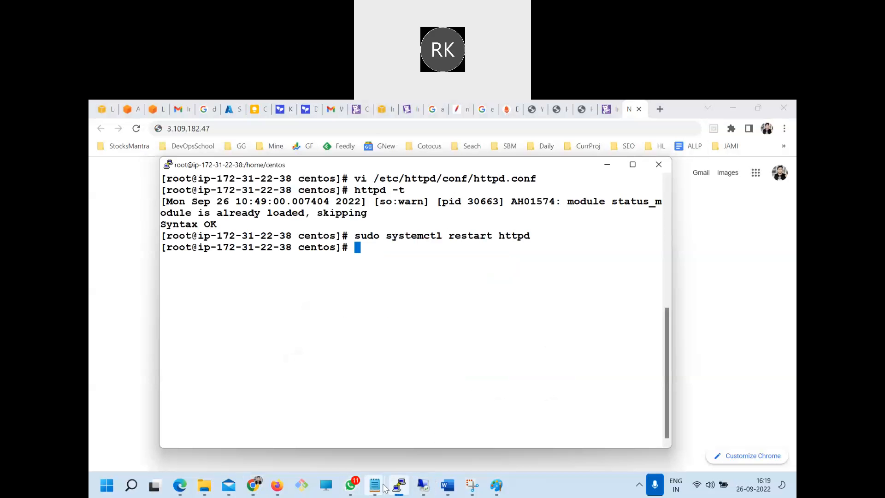
mouse_move(375, 485)
click(321, 406)
click(399, 485)
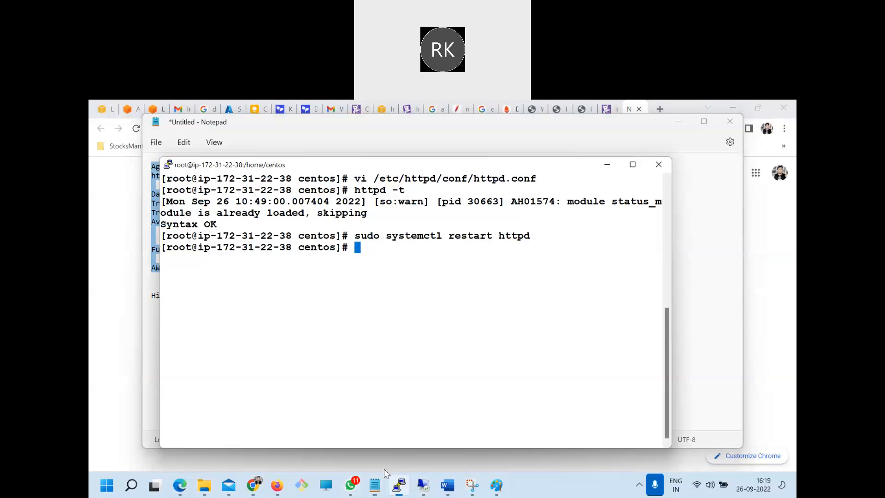
click(427, 415)
scroll(254, 418, down, 1)
scroll(254, 417, down, 15)
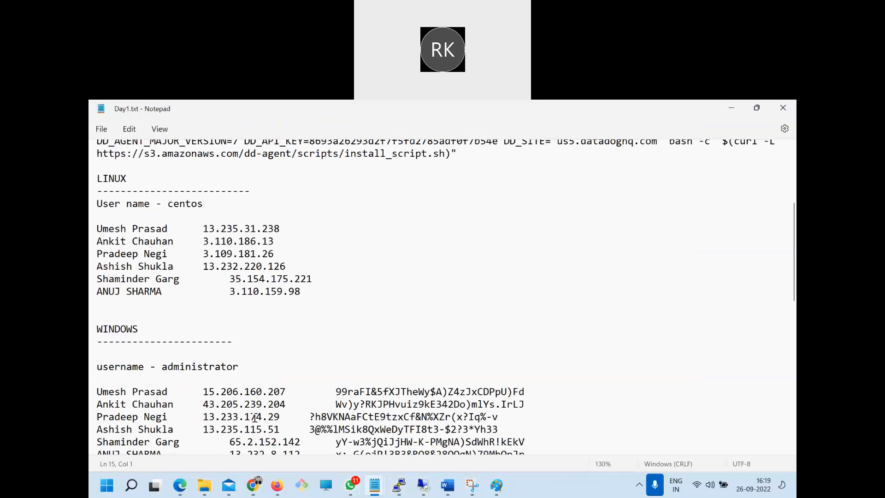
drag(239, 342, 162, 342)
key(ctrl+c)
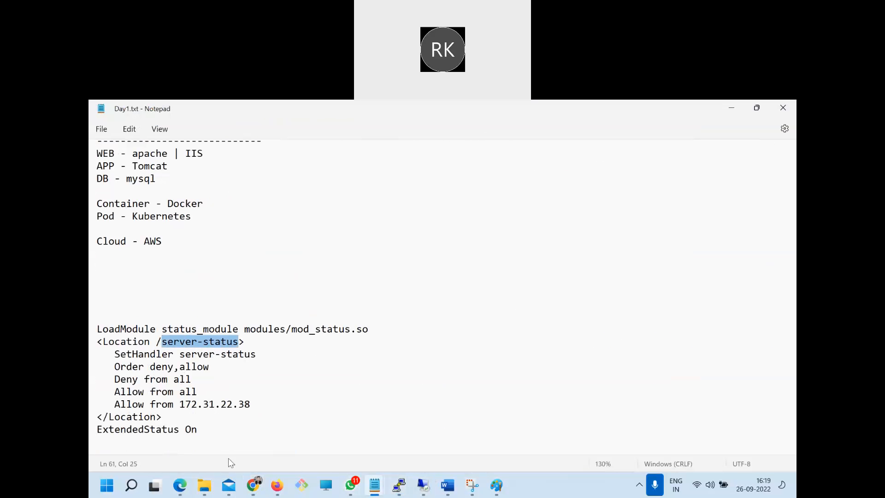
Append /server-status to the address 3.109.182.47 in Chrome and load the page
click(253, 485)
text(/)
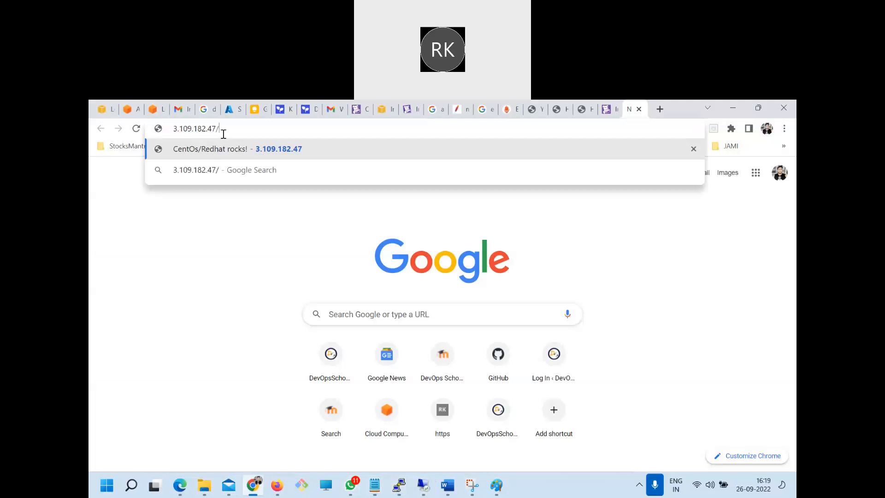
key(ctrl+v)
key(Return)
key(ctrl+0)
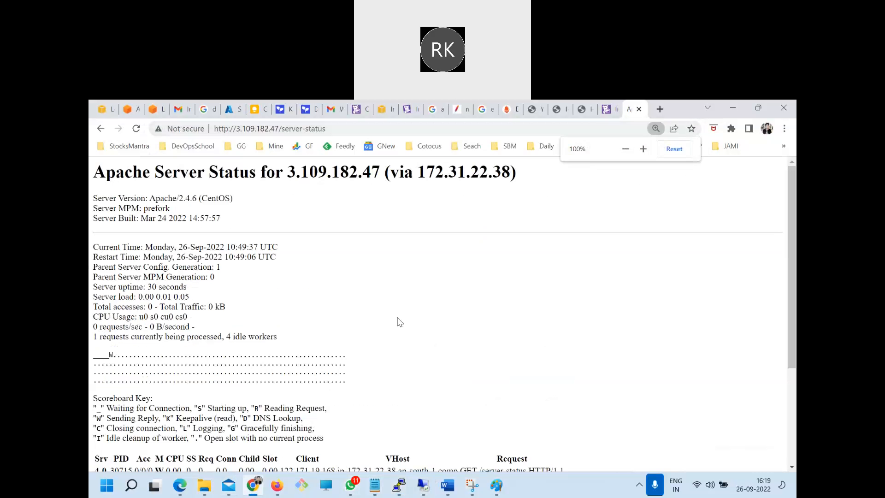
Examine the Apache server status page, including its uptime, load, traffic, CPU usage and column legend
drag(115, 174, 330, 354)
scroll(331, 352, down, 3)
scroll(214, 346, up, 3)
click(226, 340)
scroll(154, 302, up, 4)
drag(110, 242, 309, 376)
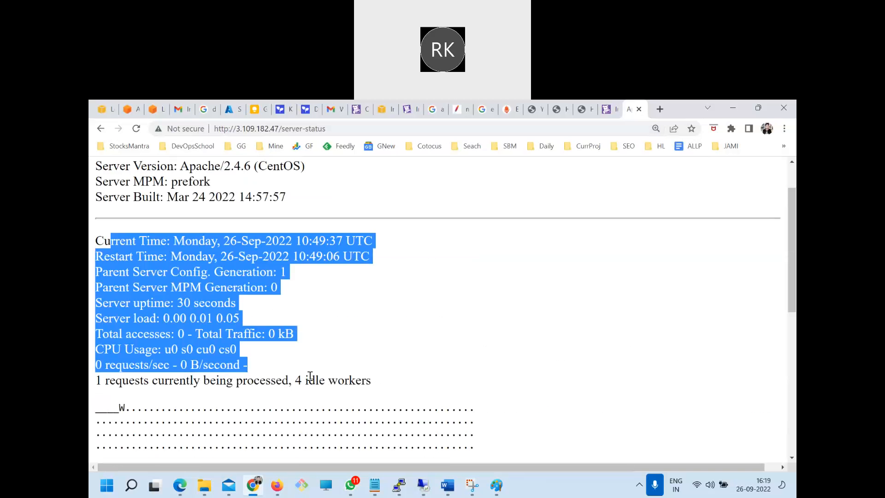
click(310, 379)
drag(272, 287, 227, 322)
click(240, 344)
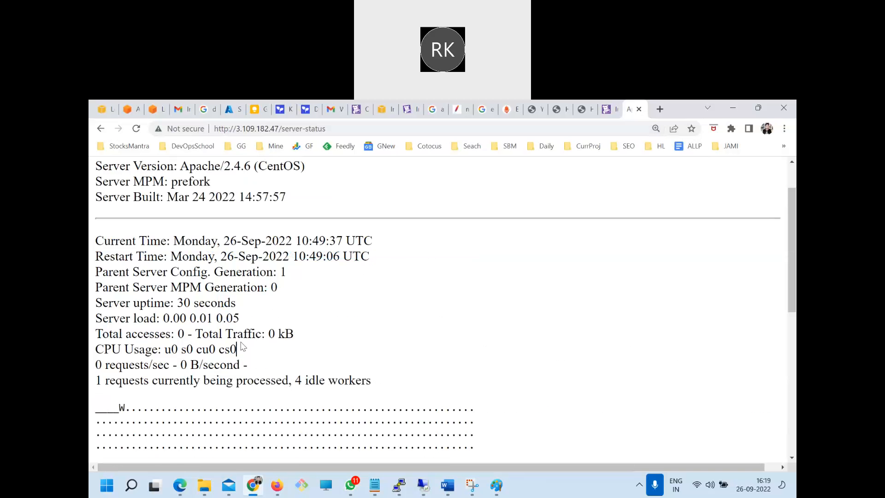
click(282, 365)
drag(309, 340, 249, 365)
scroll(249, 369, down, 5)
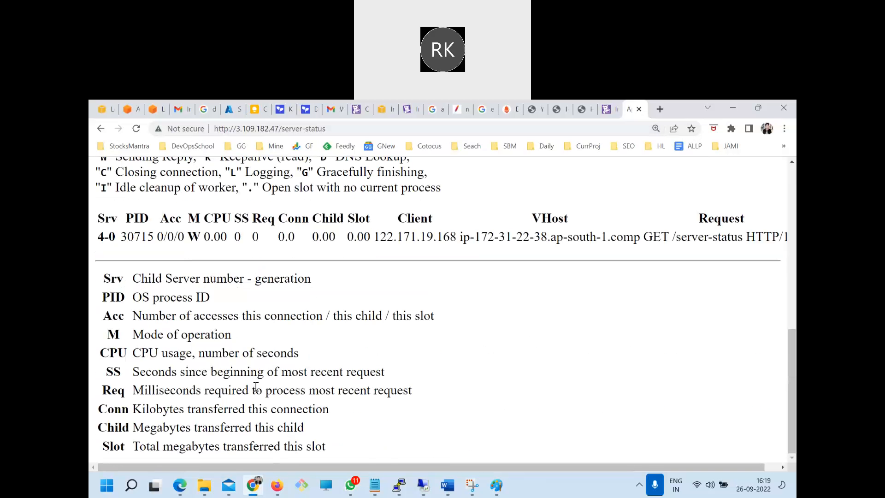
scroll(256, 387, up, 5)
scroll(256, 387, up, 1)
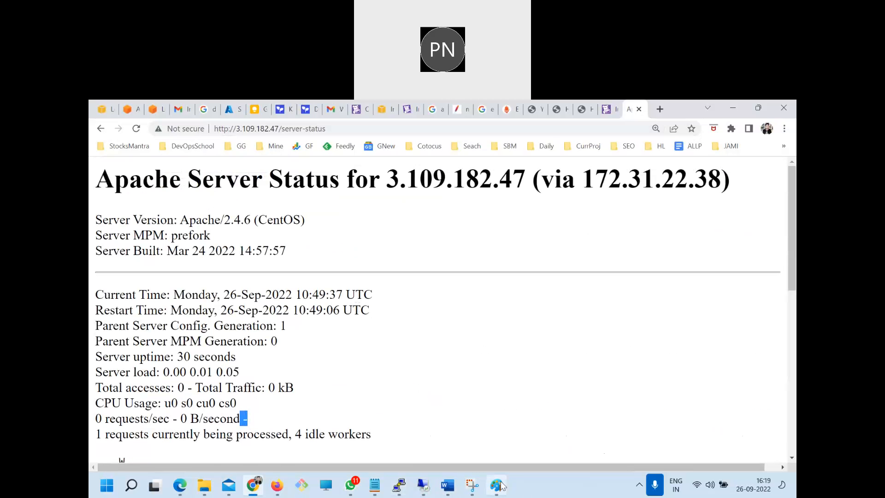
Switch to Paint and circle Apache's collection point on the black box's edge in green, then select the server-status address in Chrome
click(496, 485)
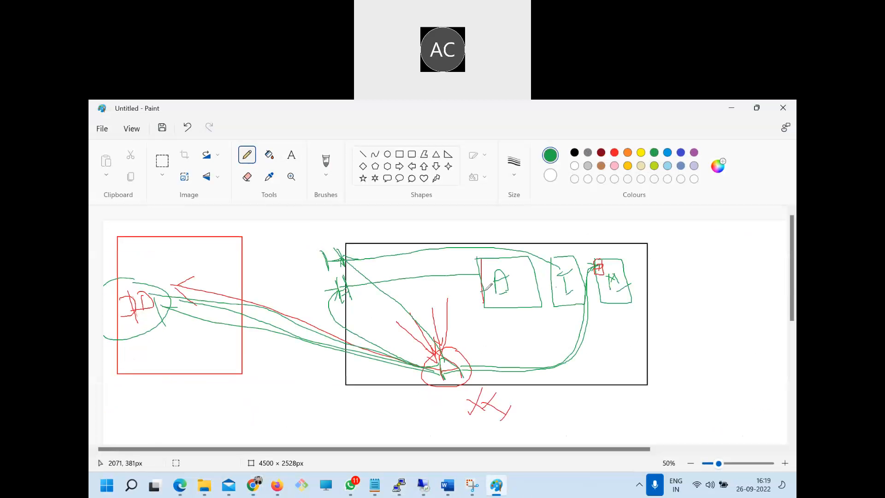
mouse_move(441, 274)
mouse_down()
mouse_move(333, 282)
mouse_move(362, 300)
mouse_up()
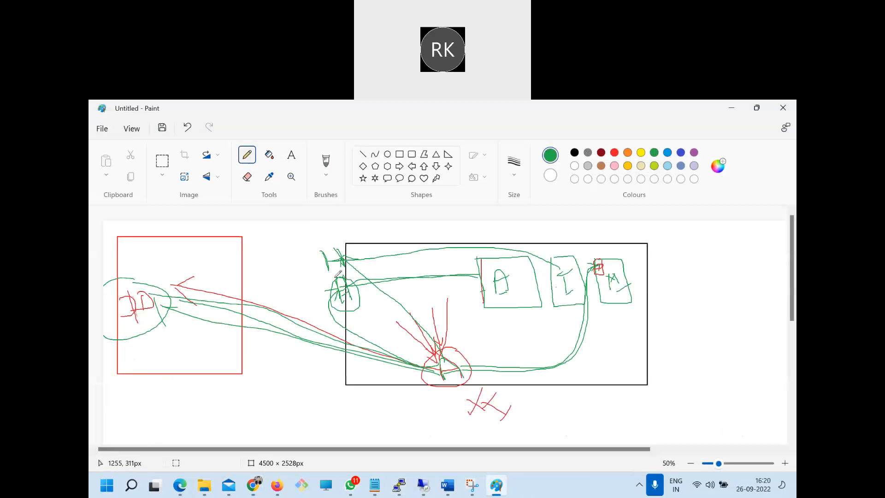
click(253, 484)
click(241, 129)
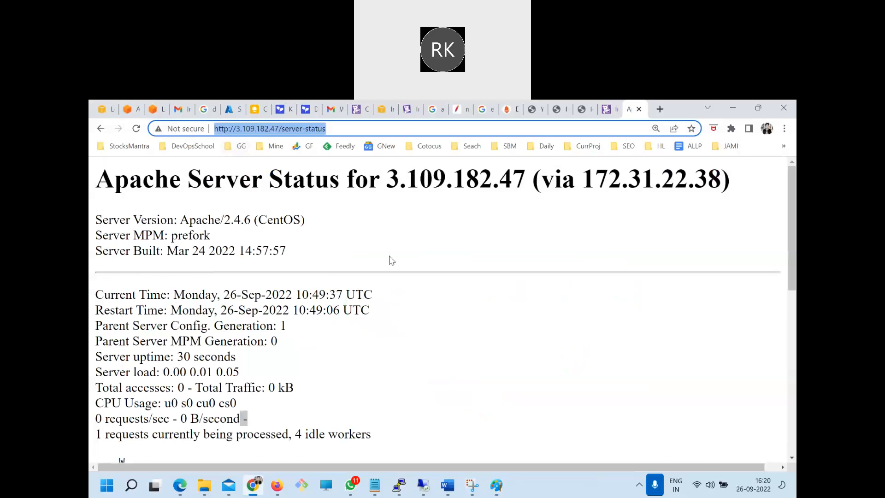
key(alt+Tab)
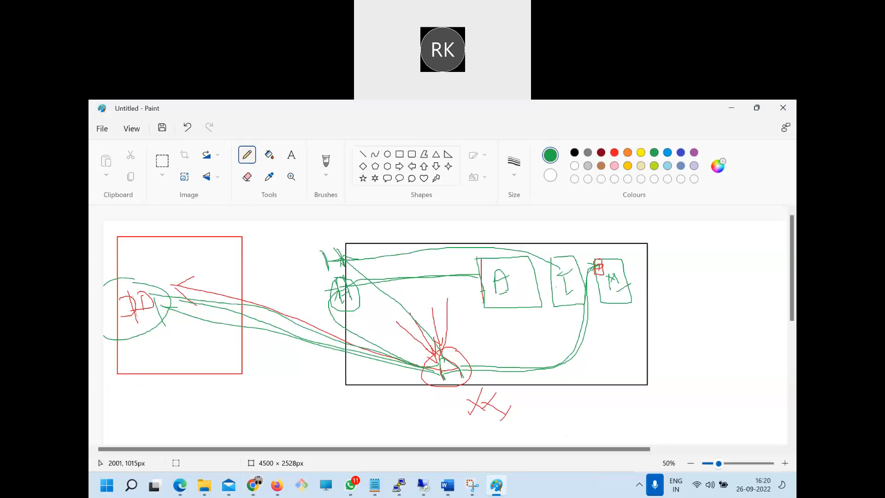
click(253, 485)
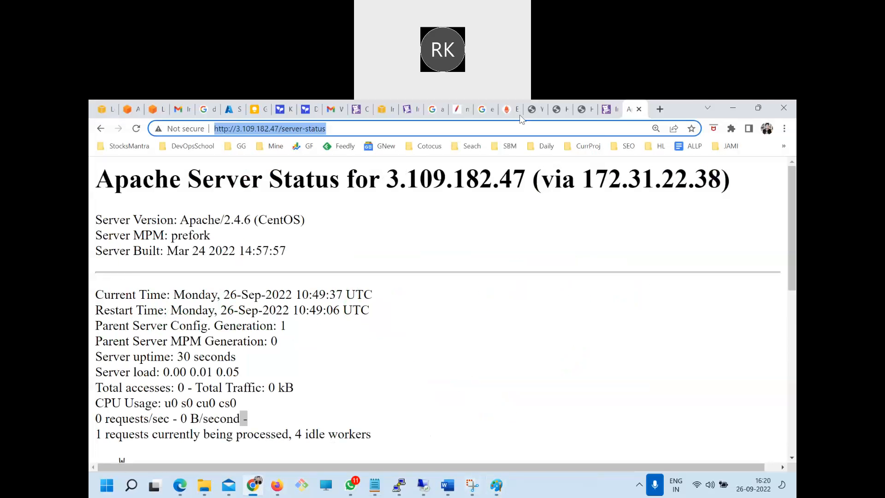
Open the configuration instructions of Datadog's Apache integration and select the Metric collection section with its conf.yaml sample
click(608, 109)
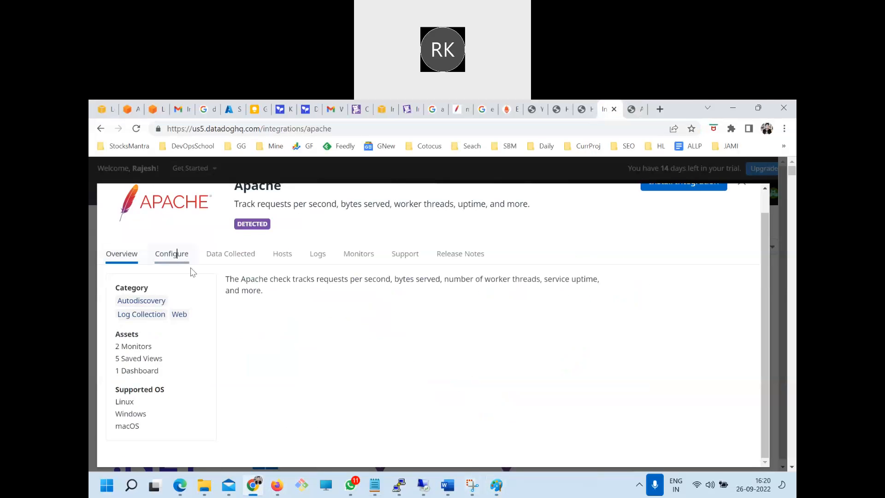
click(172, 253)
drag(264, 344, 119, 342)
drag(249, 357, 120, 359)
scroll(253, 373, down, 2)
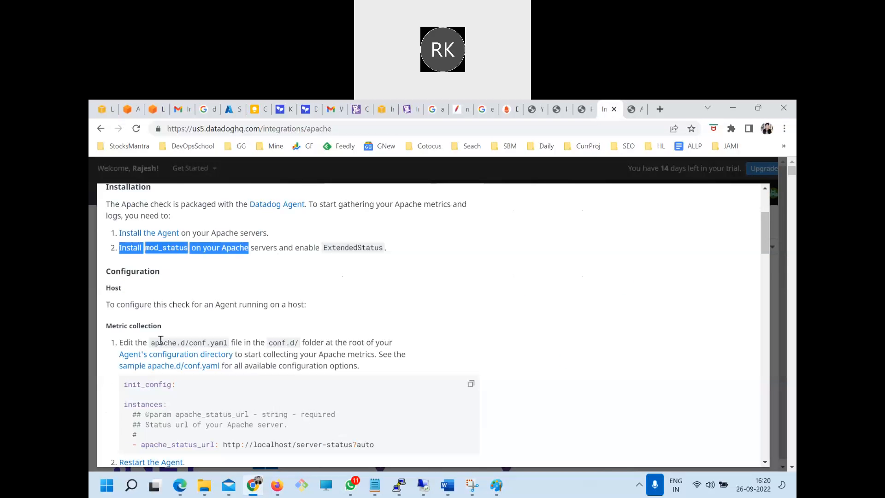
scroll(178, 371, down, 3)
scroll(362, 383, up, 2)
drag(382, 389, 122, 274)
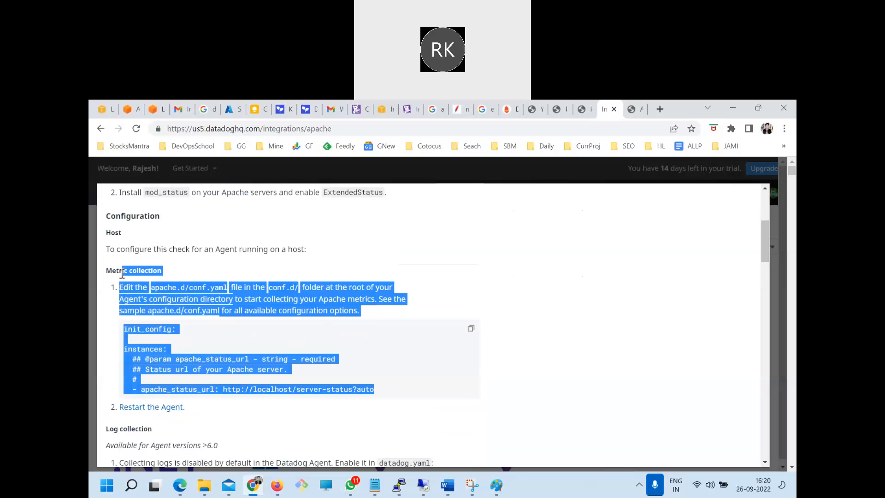
Switch to the PuTTY terminal, clear the screen, change to the /etc directory and list its contents
click(398, 485)
text(clear)
key(Return)
text(ls)
key(Return)
text(cd /etc/)
key(Return)
text(ls)
key(Return)
Change to the datadog-agent directory, clear the screen and list its contents
text(cd dat)
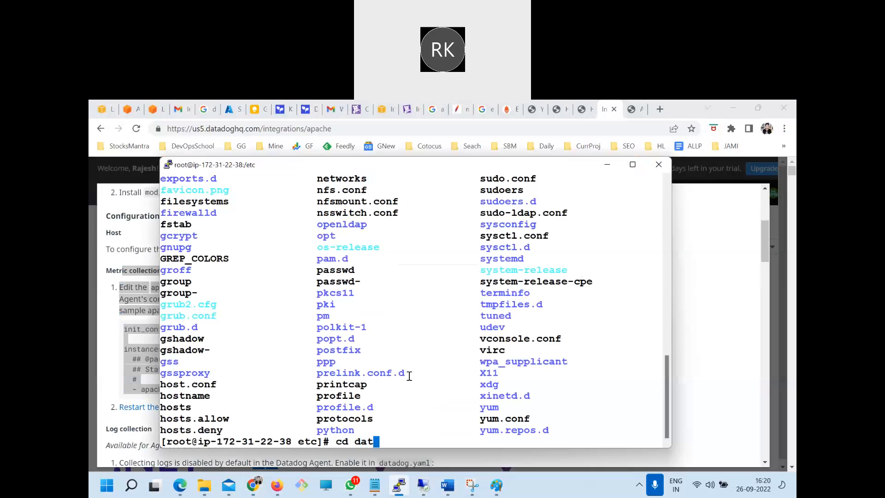
key(Tab)
key(Return)
text(clear)
key(Return)
text(ls)
key(Return)
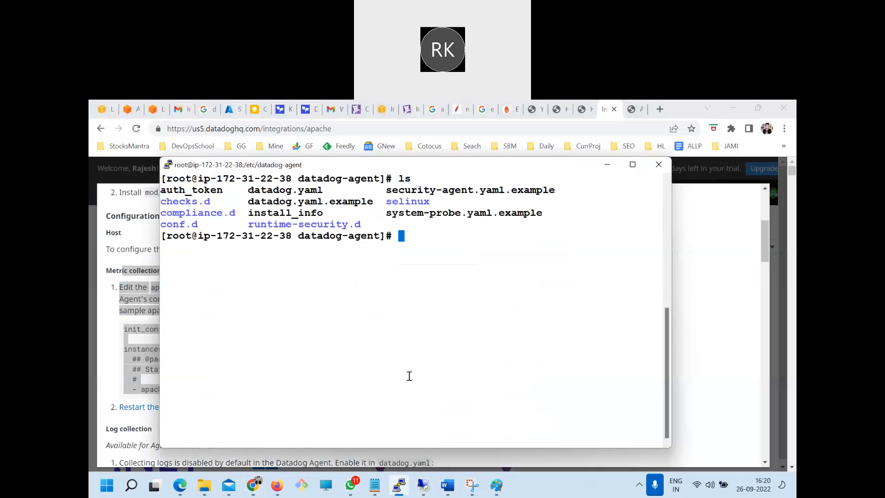
Change to the conf.d directory and list its contents
double_click(187, 225)
text(cd)
right_click(268, 285)
key(Return)
text(l)
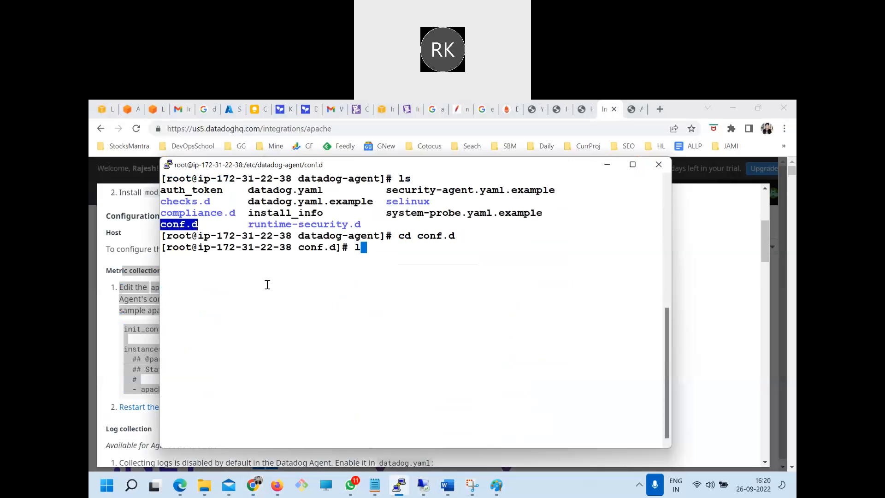
text(s)
key(Return)
text(clear)
key(Return)
text(ls)
key(Return)
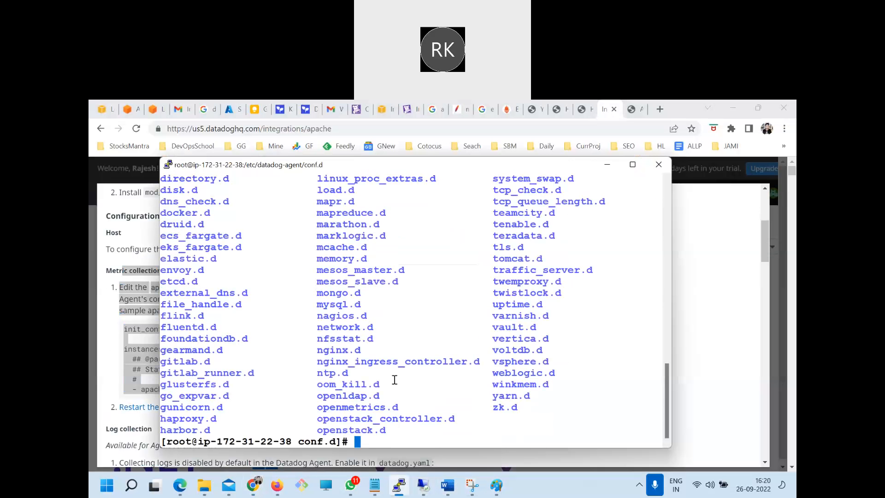
Look through the integration folders listed in conf.d, highlighting entries in the output
scroll(366, 281, up, 8)
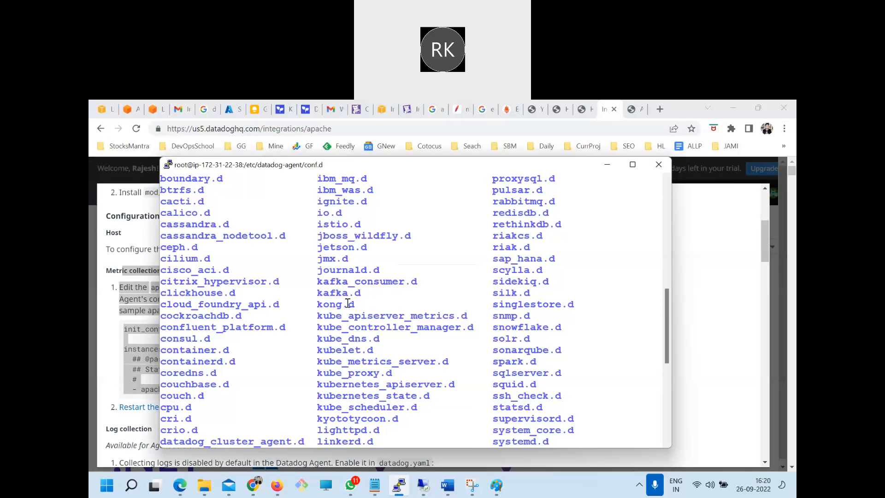
drag(174, 202, 428, 384)
scroll(435, 391, down, 9)
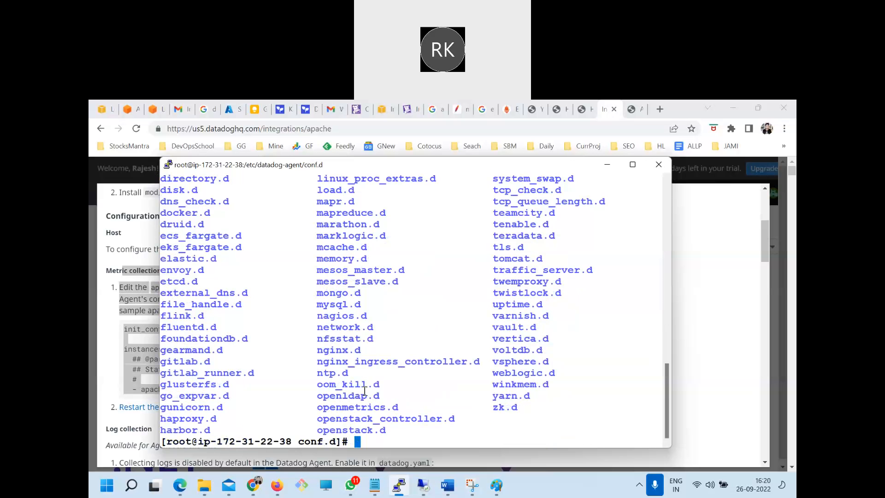
drag(319, 387, 351, 388)
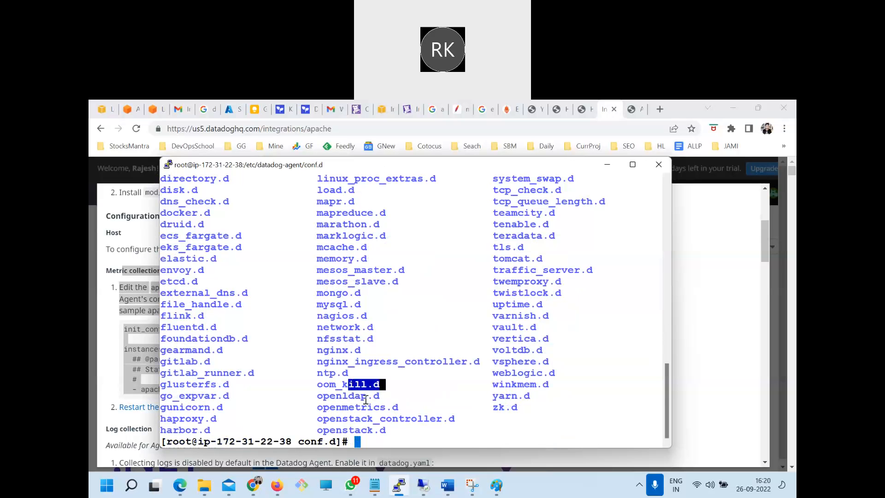
click(289, 314)
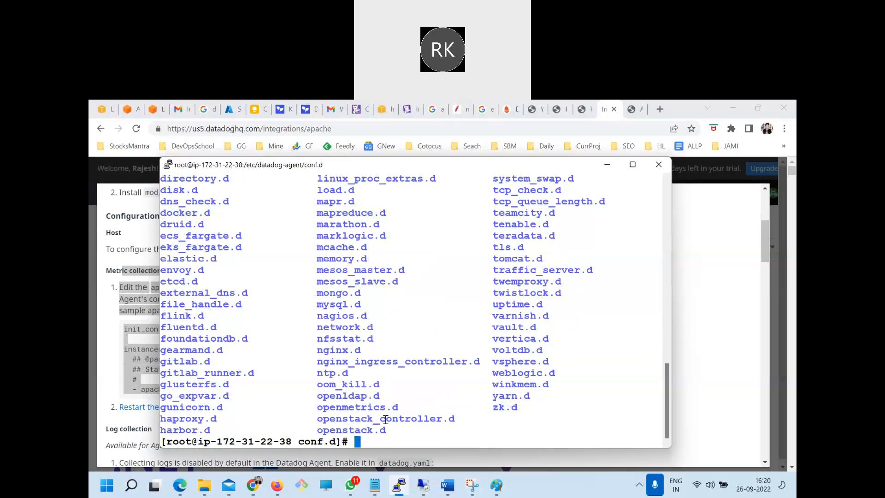
drag(391, 423, 365, 326)
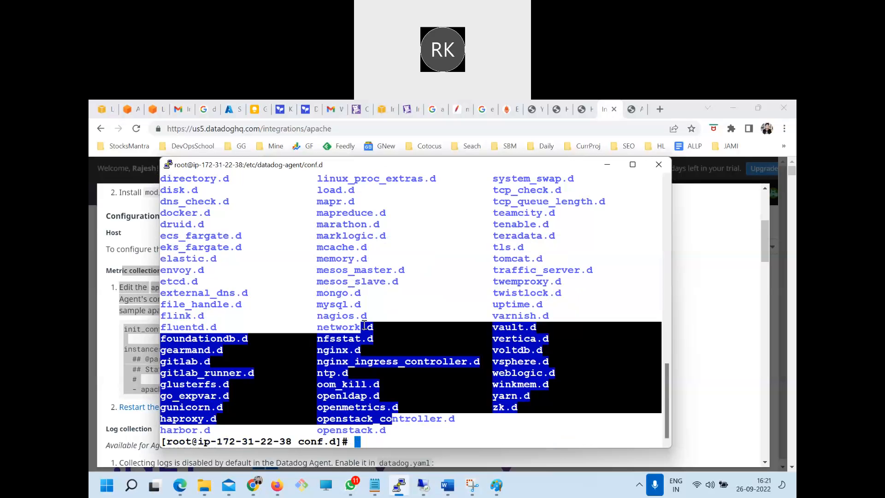
Clear the screen, change to the apache.d directory and list its files
text(clear)
key(Return)
text(cd a)
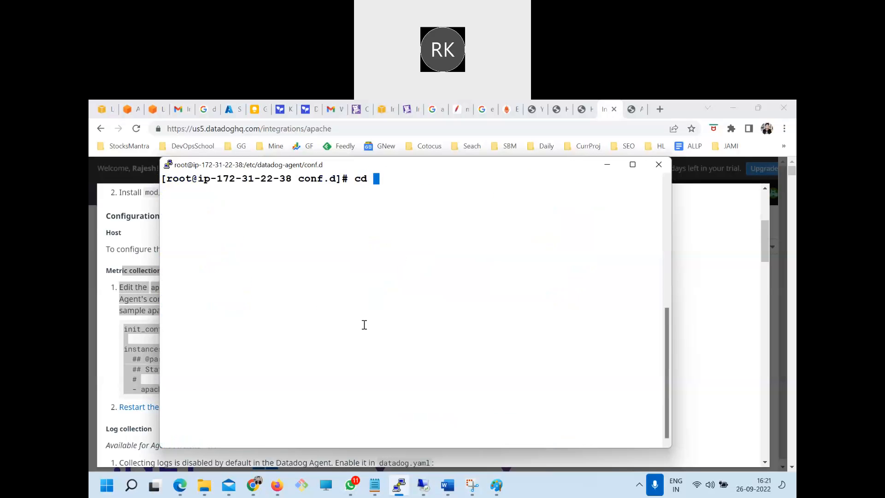
key(Tab)
key(Return)
text(;ls)
key(Return)
text(clear)
key(Return)
text(ls)
Print the working directory path and check the auto_conf.yaml and conf.yaml.example file names in apache.d
key(Return)
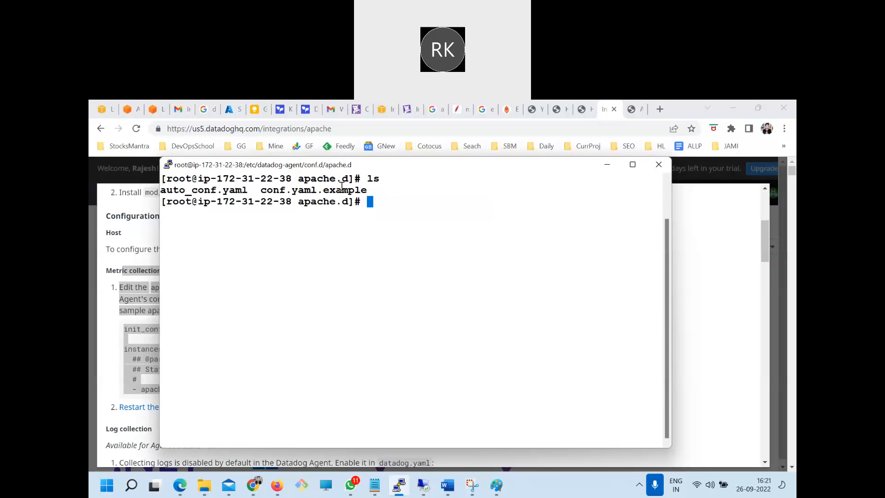
text(pwd)
key(Return)
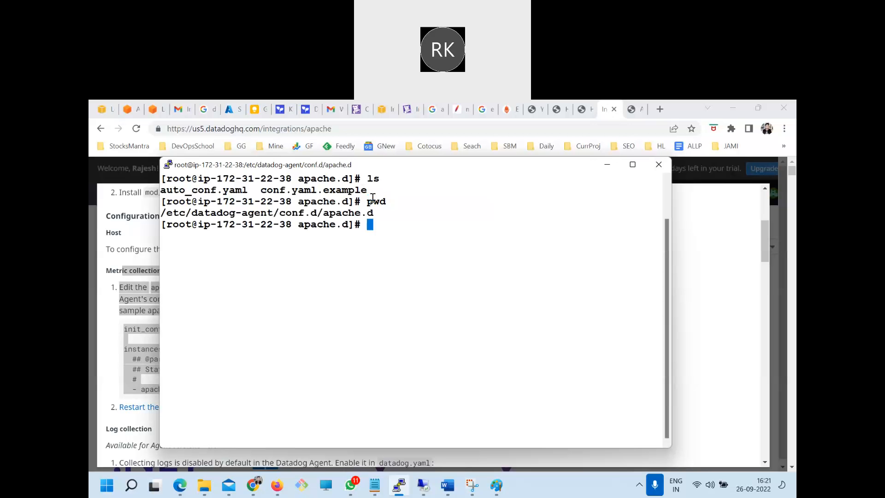
double_click(353, 213)
double_click(207, 191)
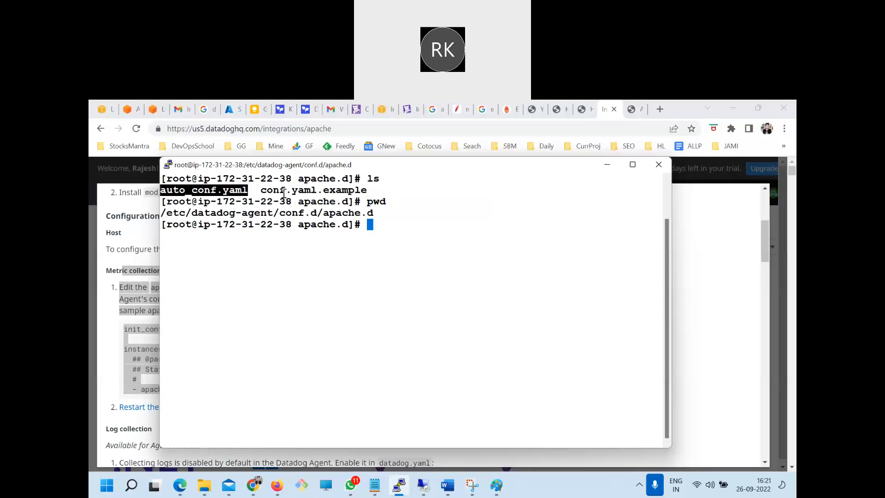
double_click(286, 193)
click(302, 193)
double_click(302, 193)
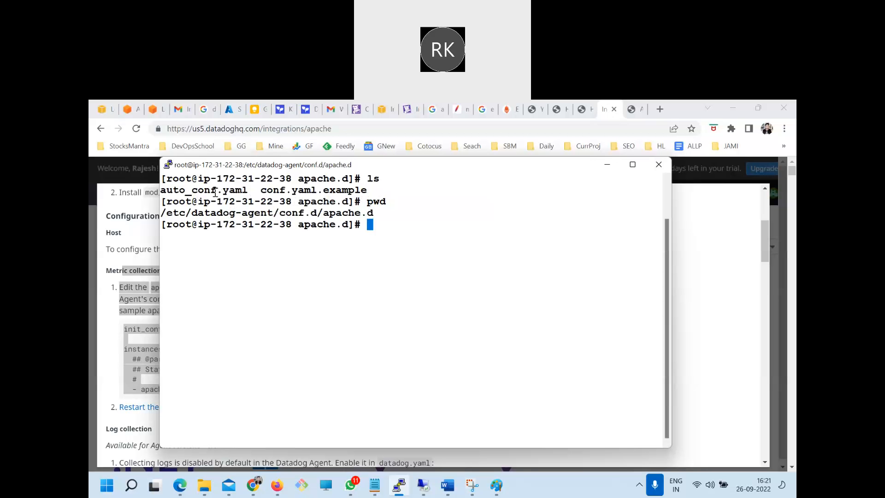
double_click(215, 193)
List the apache.d files and copy conf.yaml.example to conf.yaml
text(ls)
key(Return)
double_click(300, 237)
key(ctrl+c)
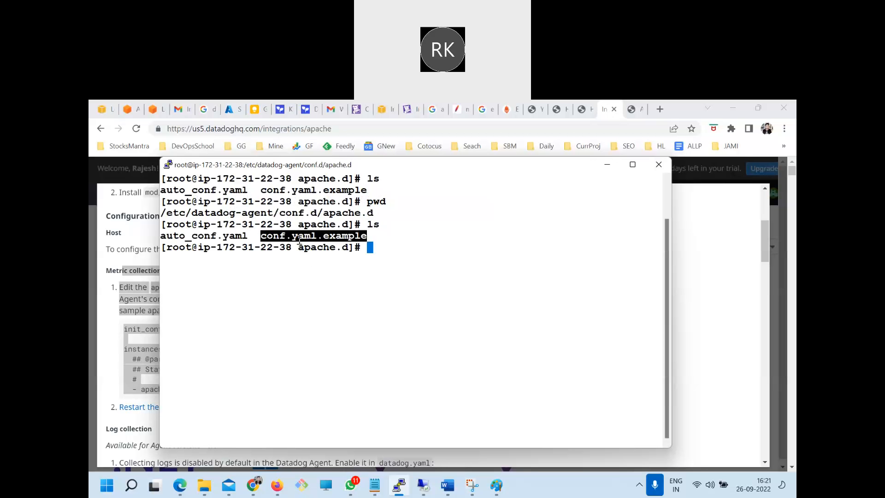
text(cp)
scroll(351, 295, up, 1)
right_click(407, 338)
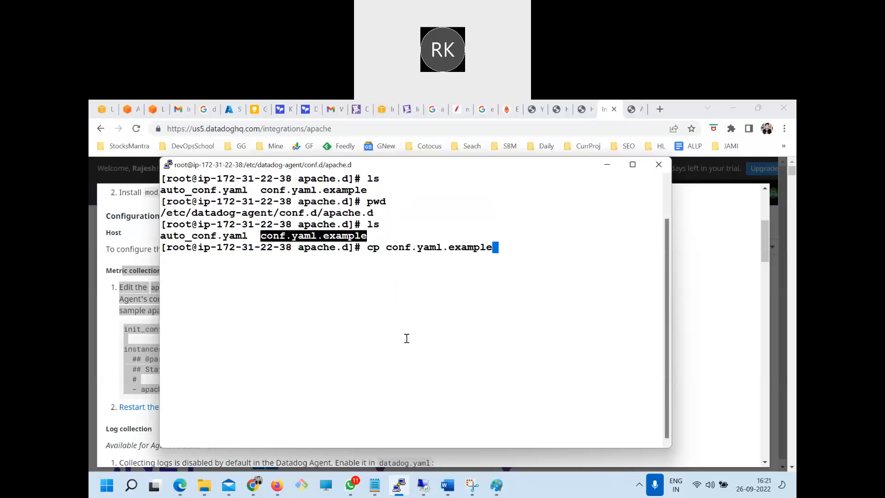
right_click(409, 339)
key(BackSpace)
key(BackSpace)
key(BackSpace)
key(BackSpace)
key(BackSpace)
key(BackSpace)
key(BackSpace)
key(BackSpace)
key(BackSpace)
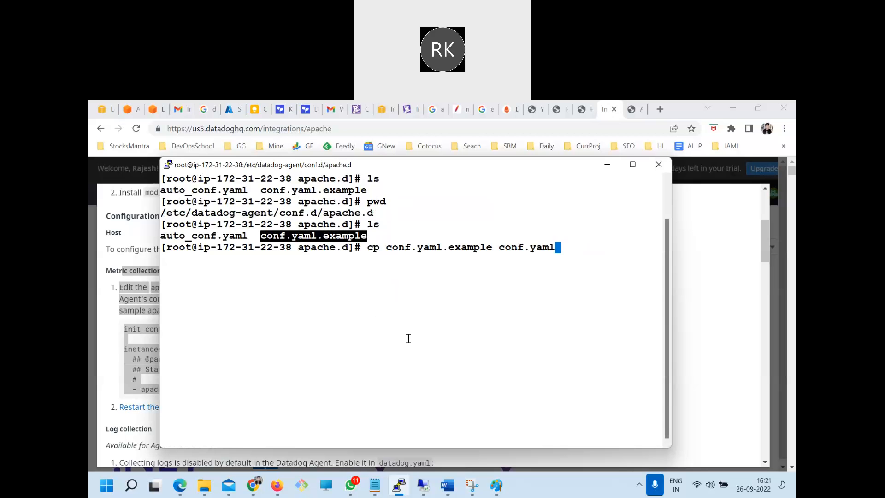
text(l)
key(Return)
Clear the terminal screen and list the apache.d files again to check for the new conf.yaml
text(c;ear)
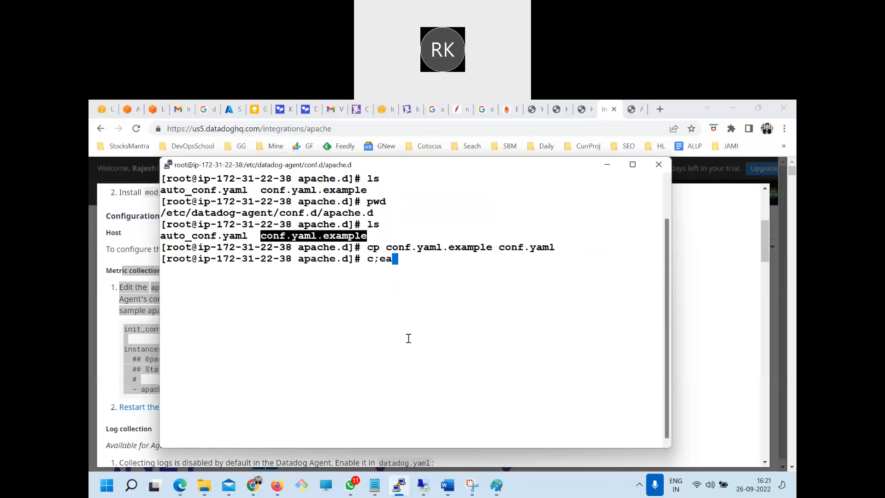
key(Return)
text(clear)
key(Return)
key(Return)
text(cl)
key(BackSpace)
key(BackSpace)
text(ls)
key(Return)
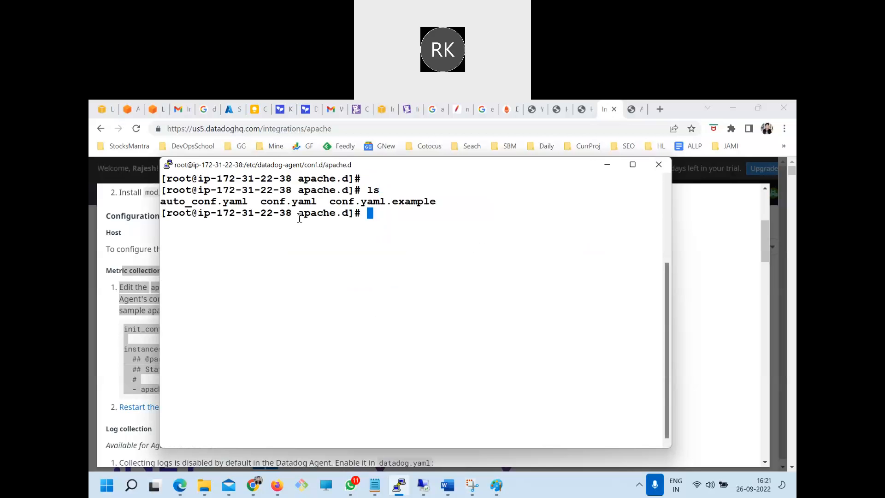
Display the contents of conf.yaml with the more command
triple_click(290, 206)
click(291, 206)
double_click(291, 206)
key(ctrl+c)
text(more)
right_click(341, 238)
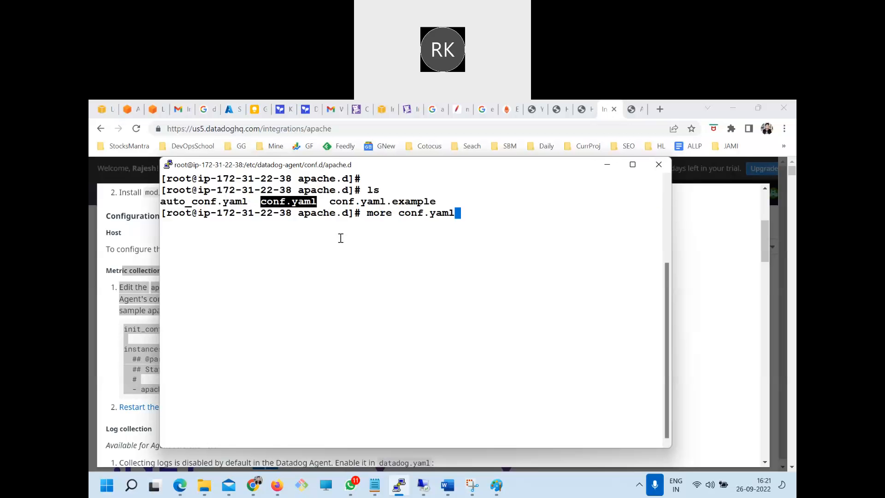
key(Return)
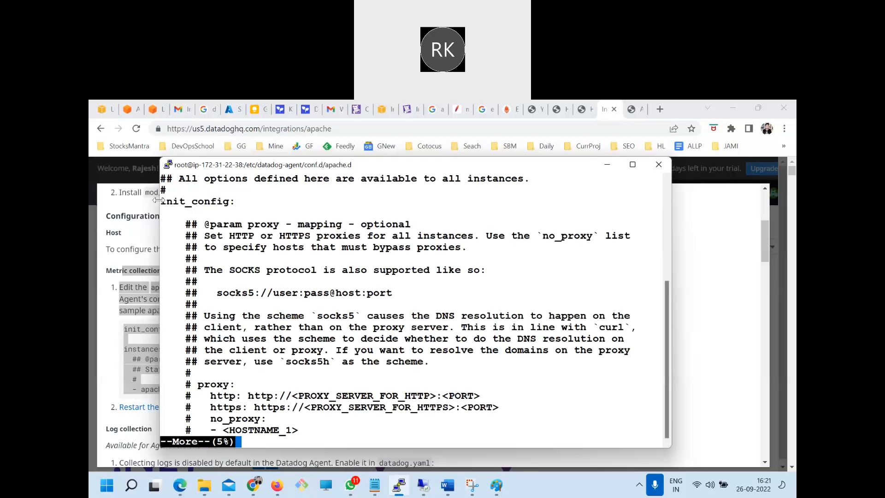
Page through conf.yaml from init_config to the instances section and highlight the apache_status_url line
drag(191, 204, 232, 202)
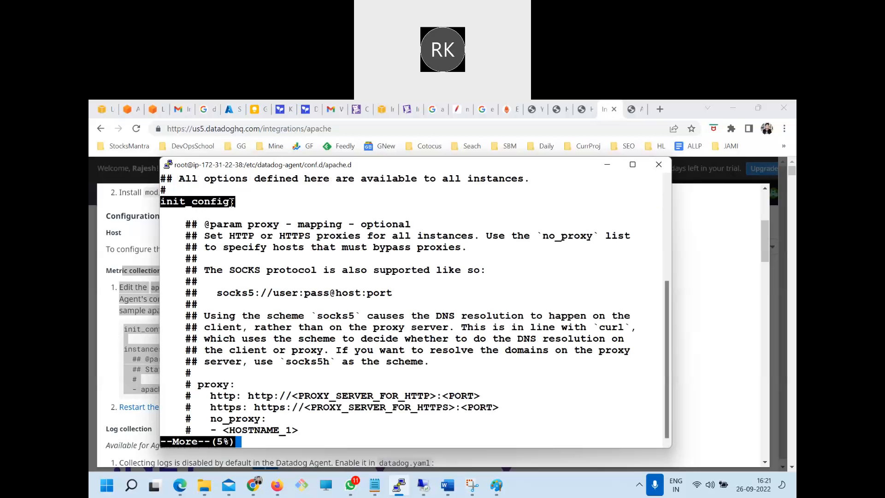
key(Return)
key(Return)
key(Return)
key(Return)
key(Return)
key(Return)
key(Return)
key(Return)
key(Return)
key(Return)
key(Return)
key(Return)
key(Return)
key(Return)
key(Return)
key(Return)
key(Return)
key(Return)
key(Return)
key(Return)
key(Return)
key(Return)
key(Return)
key(Return)
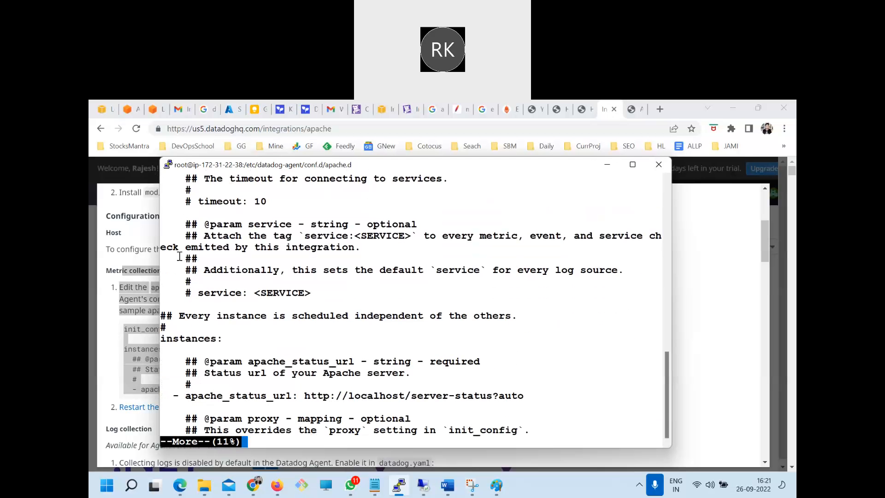
drag(169, 338, 169, 227)
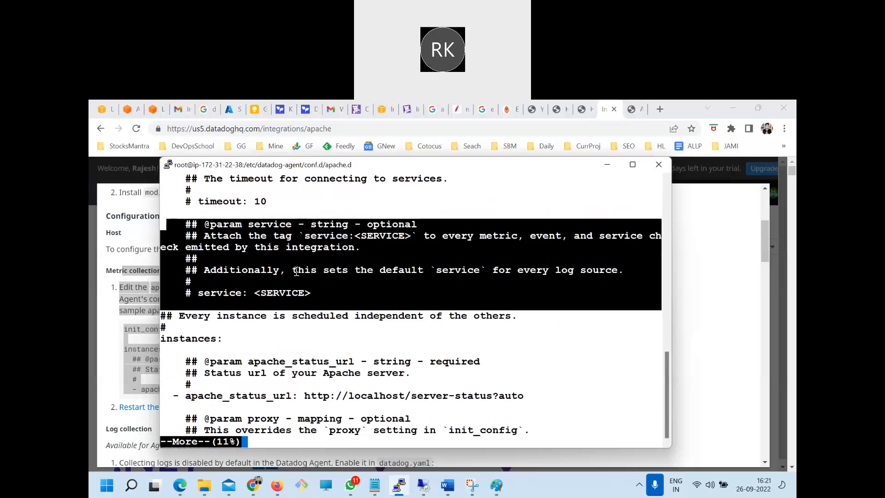
key(Return)
key(Return)
key(Return)
key(Return)
key(Return)
key(Return)
key(Return)
key(Return)
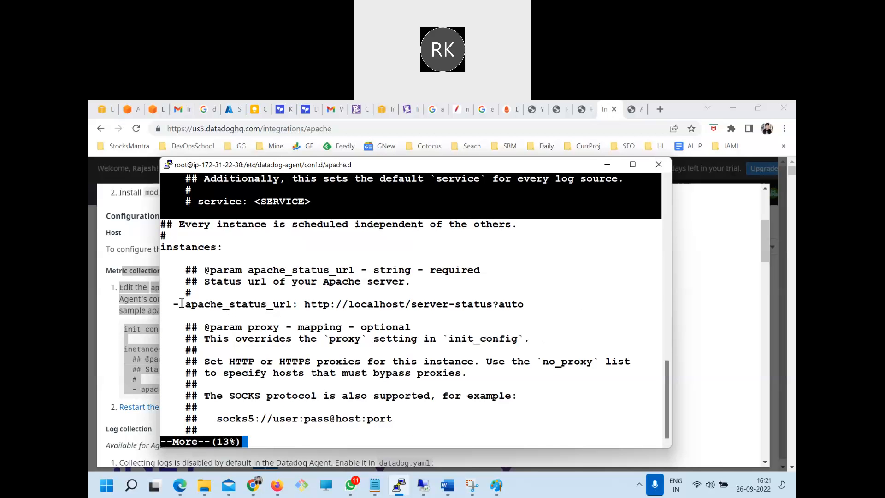
drag(174, 304, 520, 302)
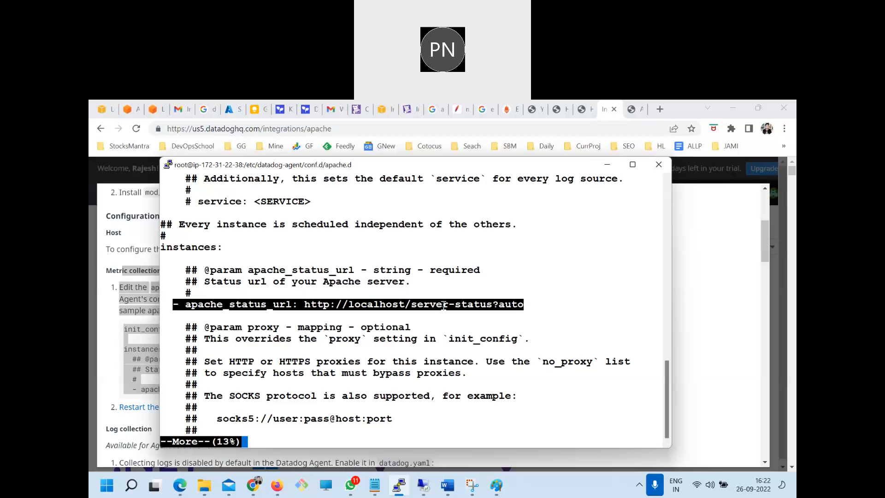
click(502, 306)
drag(499, 304, 191, 306)
Switch to Paint and trace green lines from the circled agent to Datadog and Apache's collection point, checking the terminal briefly
click(496, 485)
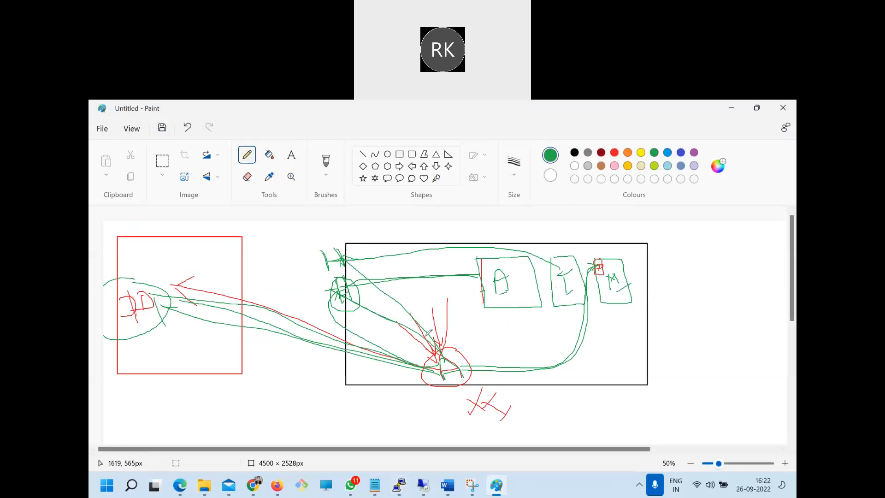
drag(437, 368, 204, 339)
mouse_move(155, 324)
mouse_down()
mouse_move(132, 314)
mouse_move(519, 303)
mouse_up()
click(400, 485)
click(186, 296)
key(alt+Tab)
Draw a green box labelled A outside the black box and connect the circled agent to its near edge with an arrow
mouse_move(690, 262)
mouse_down()
mouse_move(696, 323)
mouse_move(738, 260)
mouse_move(685, 268)
mouse_up()
mouse_move(718, 310)
mouse_down()
mouse_move(720, 282)
mouse_move(729, 303)
mouse_up()
mouse_move(717, 301)
mouse_down()
mouse_move(734, 298)
mouse_move(687, 299)
mouse_move(688, 311)
mouse_move(692, 299)
mouse_up()
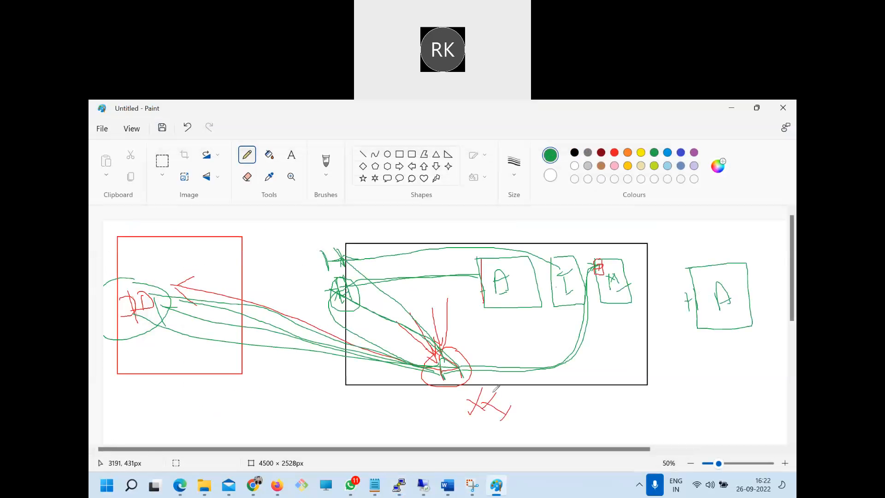
drag(479, 366, 530, 357)
mouse_move(575, 334)
mouse_down()
mouse_move(654, 296)
mouse_move(688, 299)
mouse_move(674, 312)
mouse_up()
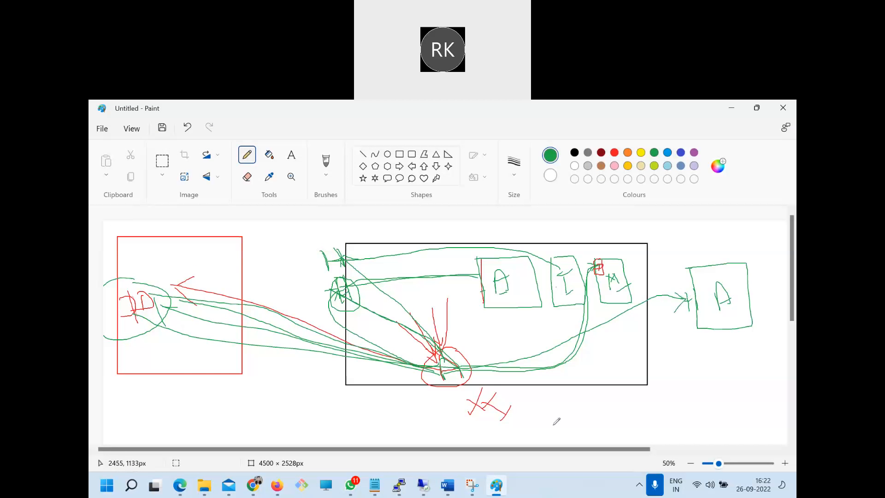
Compare the apache_status_url line of conf.yaml in the PuTTY terminal with Datadog's Metric collection instructions in Chrome, ending in the terminal
key(alt+Tab)
drag(182, 307, 521, 302)
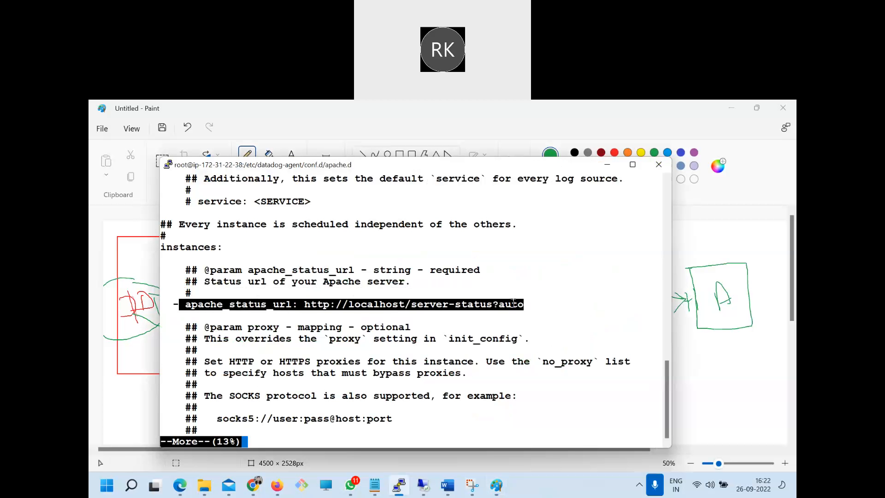
click(201, 327)
click(253, 485)
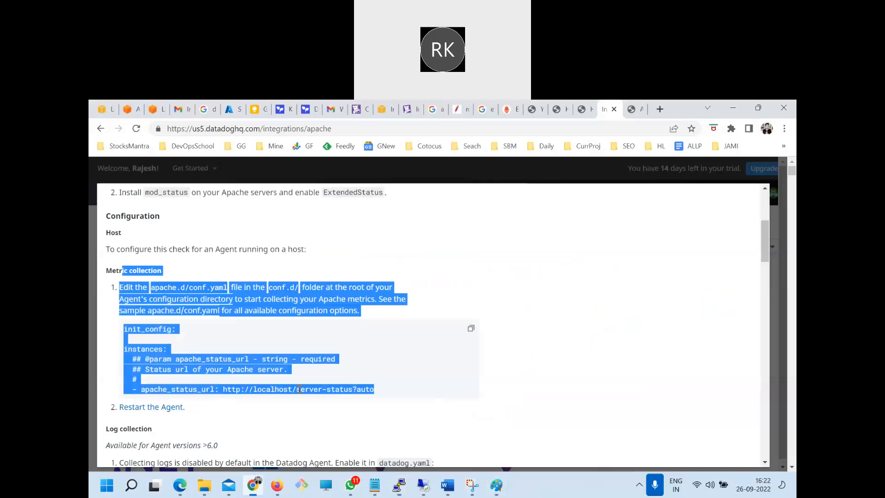
click(279, 389)
drag(372, 388, 162, 329)
drag(328, 310, 202, 287)
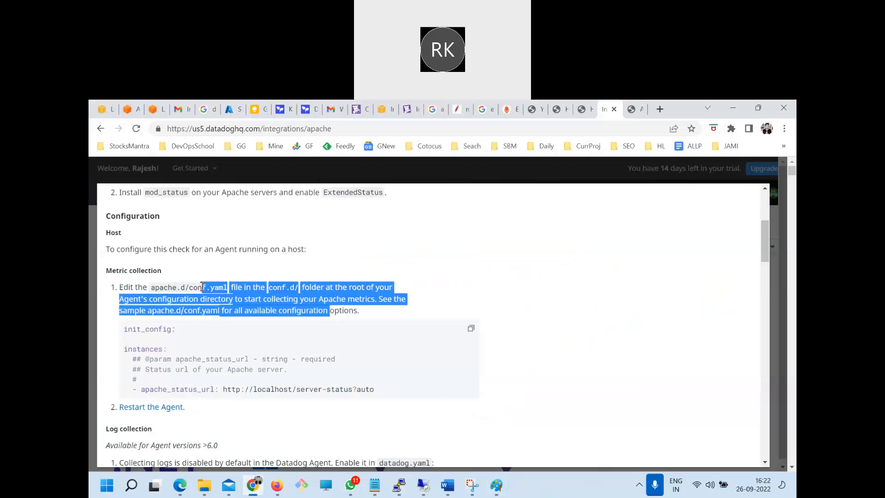
key(alt+Tab)
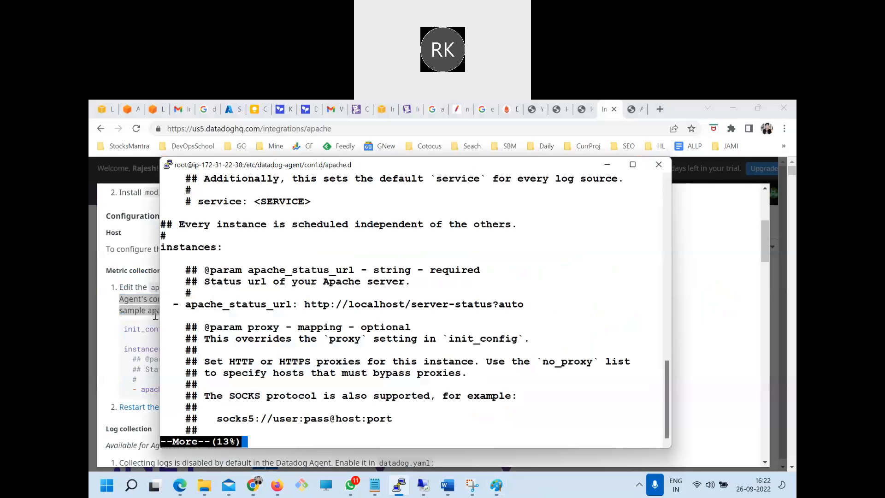
drag(175, 304, 432, 303)
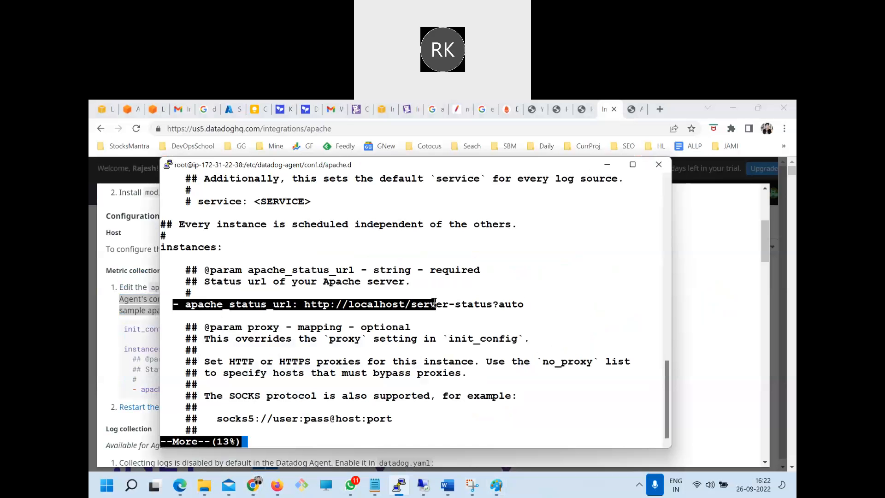
Quit the paged view of conf.yaml, clear the terminal and list the files in the apache.d directory
key(q)
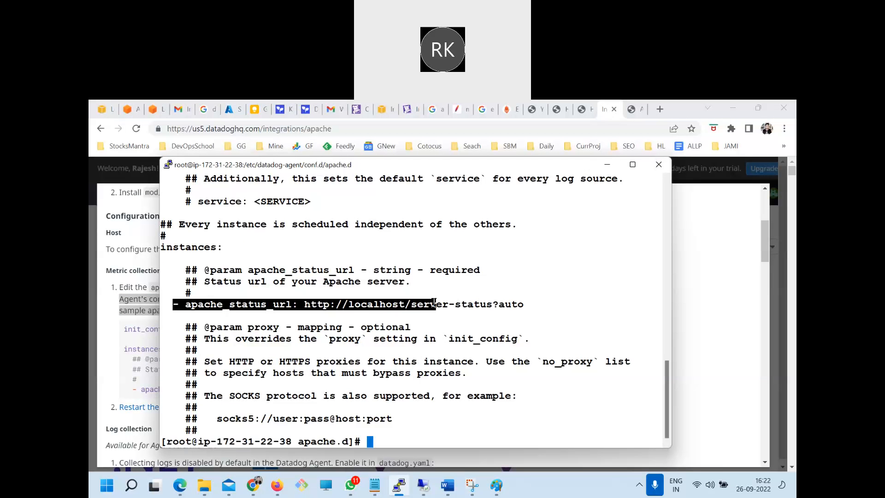
key(Return)
text(clear)
key(Return)
text(ls)
key(Return)
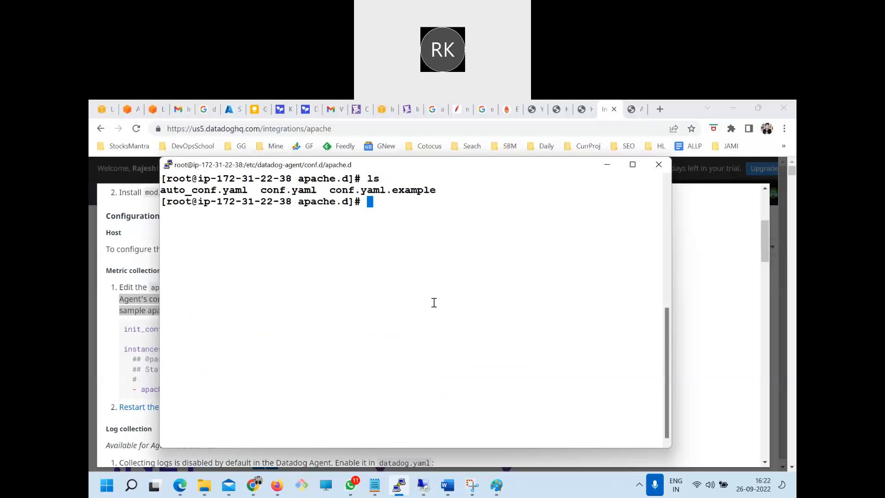
Restart the Datadog agent service with systemctl restart datadog-agent
text(systemctl)
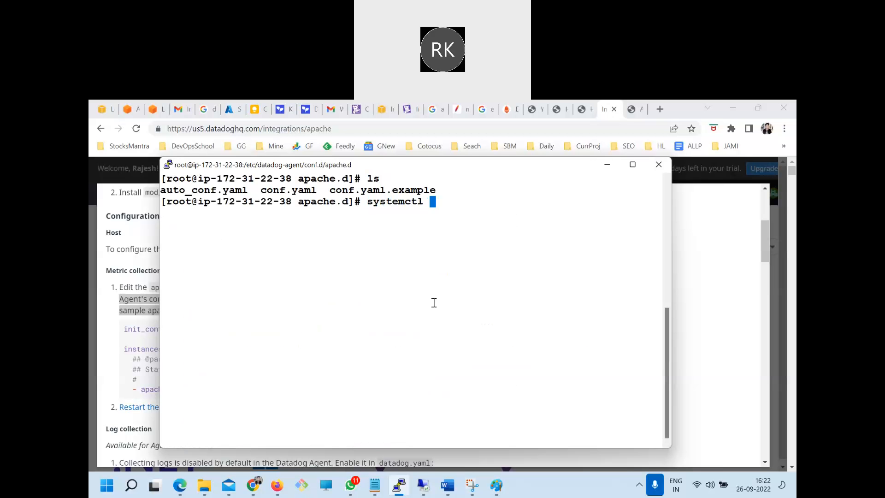
text( restart data)
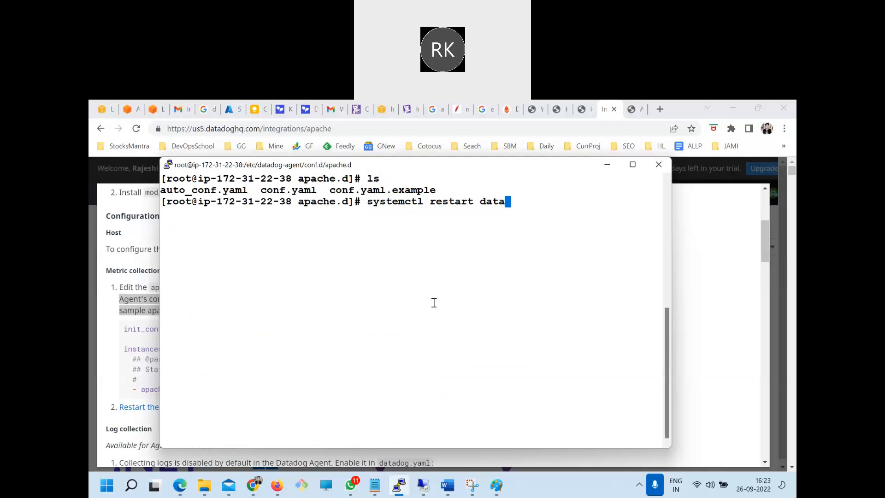
text(dog-agent)
key(Return)
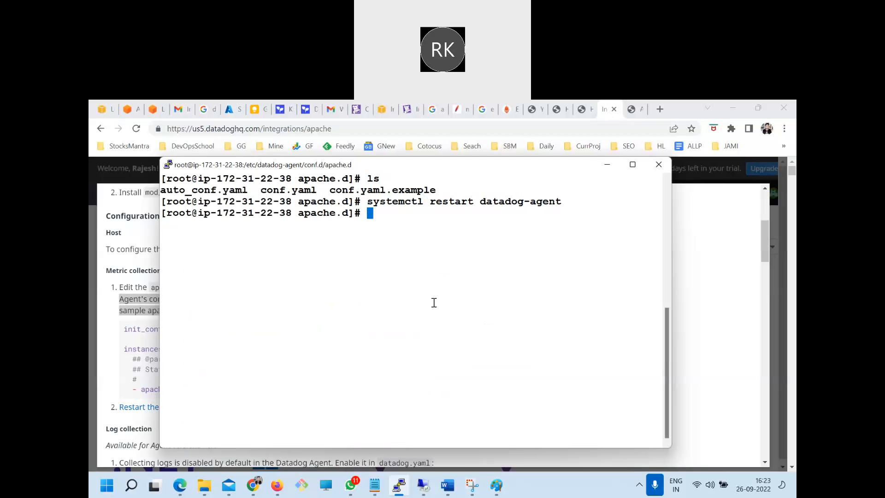
Print the agent's runtime configuration with datadog-agent config, skim the output and clear the terminal
double_click(488, 201)
right_click(411, 247)
text(config)
key(Return)
scroll(411, 259, up, 20)
scroll(353, 358, up, 20)
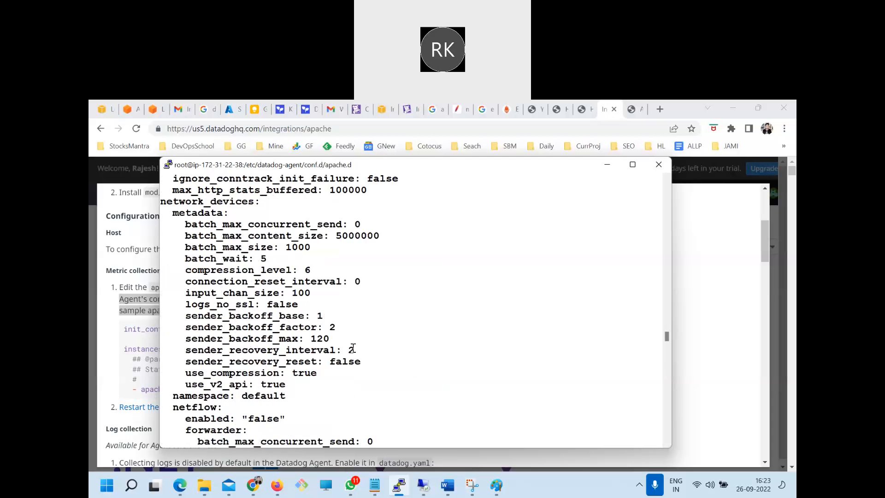
key(Return)
key(Return)
text(c;lea)
key(BackSpace)
key(BackSpace)
key(BackSpace)
key(BackSpace)
key(BackSpace)
text(clear)
key(Return)
Run datadog-agent configcheck, highlight the apache check section with its apache_status_url, and clear the terminal
key(Up)
key(Up)
key(BackSpace)
text(gchje)
key(BackSpace)
text(ck)
key(Return)
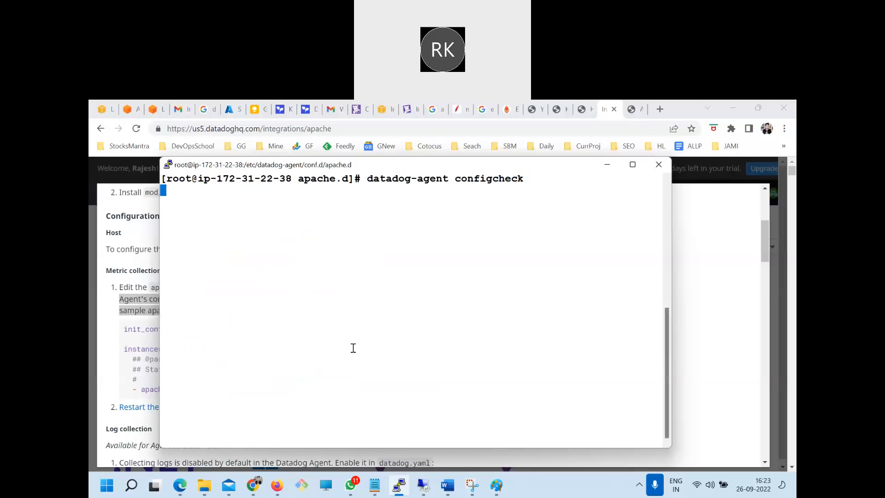
scroll(277, 388, up, 20)
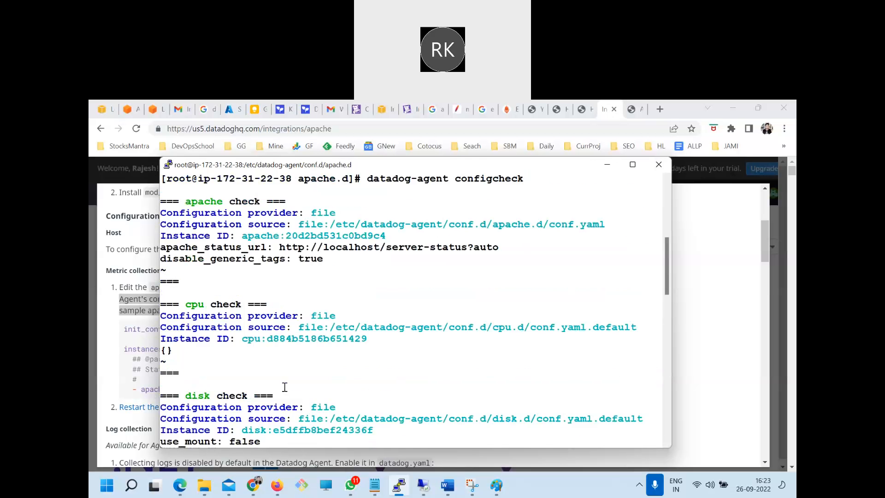
drag(194, 327, 310, 384)
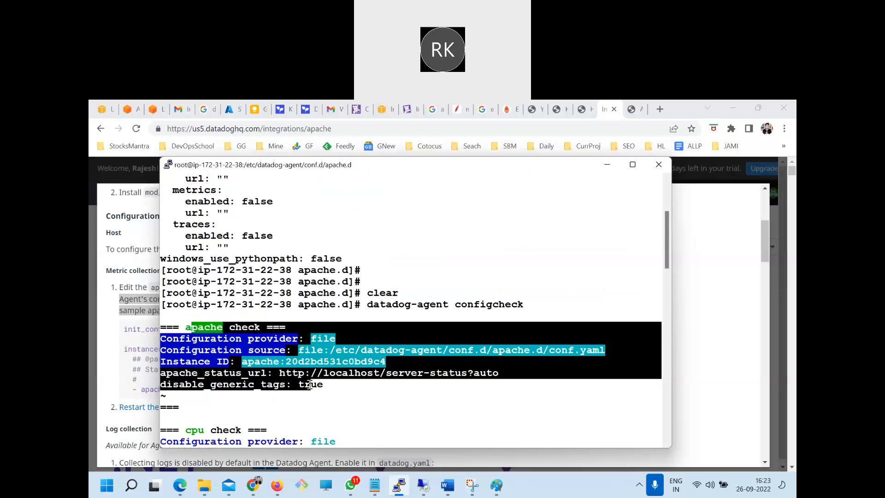
scroll(310, 385, down, 5)
key(ctrl+c)
text(clear)
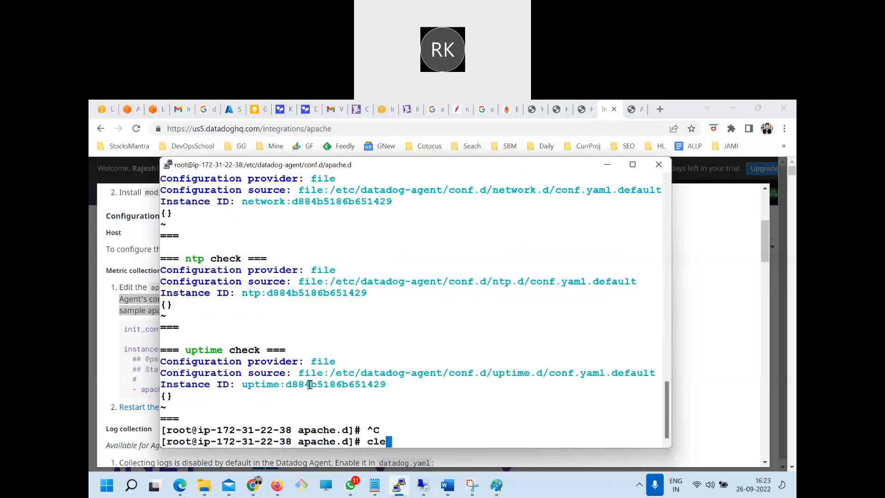
key(Return)
Run datadog-agent status, correcting the misspelled subcommand
text(datasdoi)
key(BackSpace)
key(BackSpace)
key(BackSpace)
text(d)
key(BackSpace)
key(BackSpace)
text(dogf)
key(BackSpace)
text(-agent )
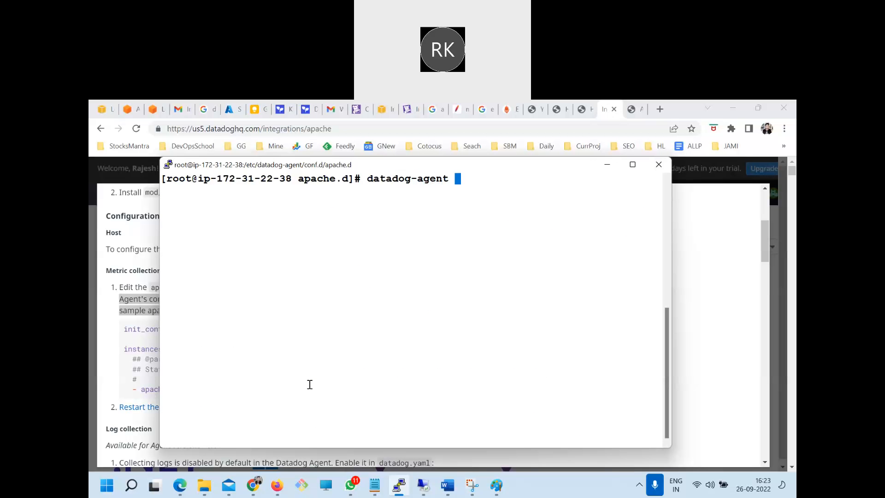
text(statua)
key(Return)
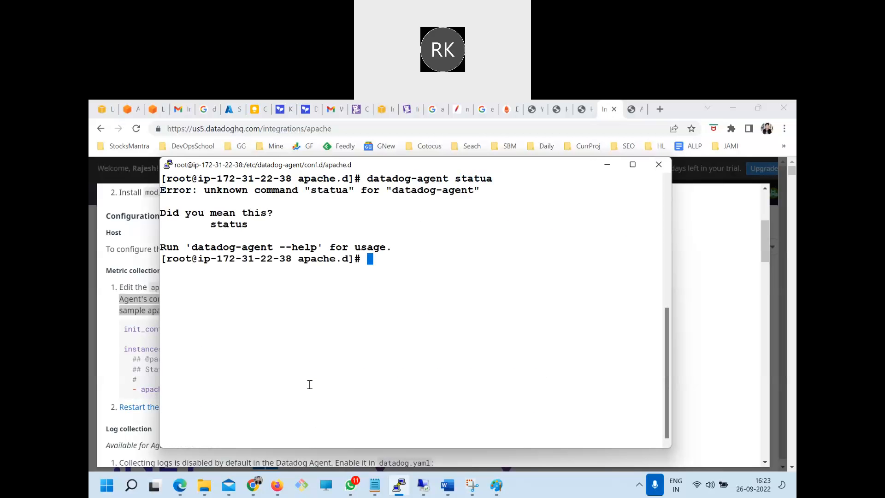
key(Up)
key(BackSpace)
text(s)
key(Return)
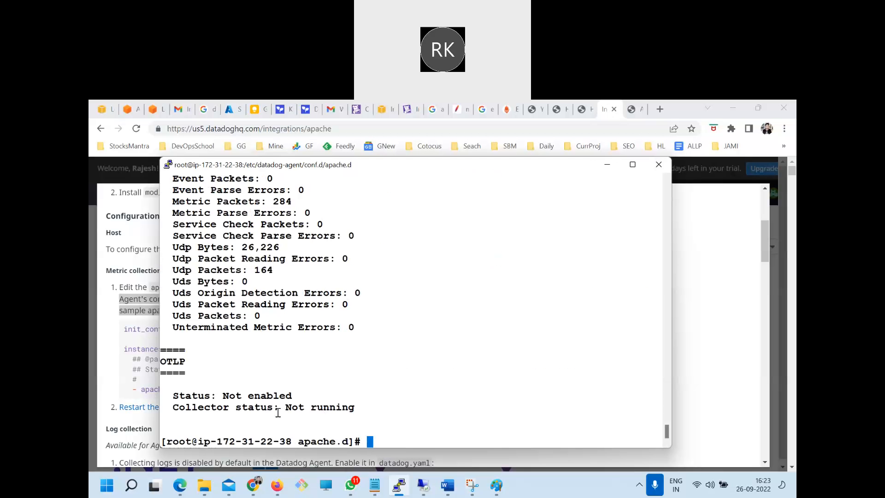
Find the apache entry under Running Checks in the agent status output and highlight its instance status
scroll(277, 400, up, 15)
scroll(278, 400, up, 15)
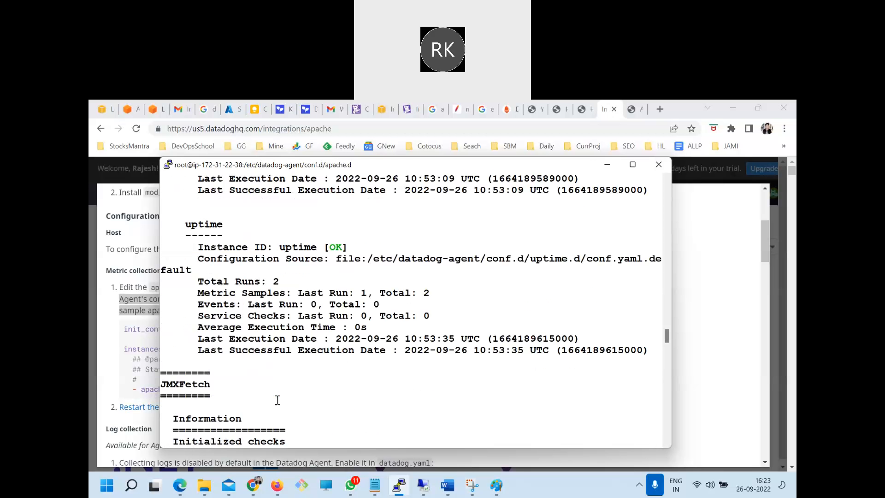
scroll(277, 400, up, 9)
scroll(278, 401, down, 8)
scroll(277, 401, up, 18)
scroll(277, 400, up, 18)
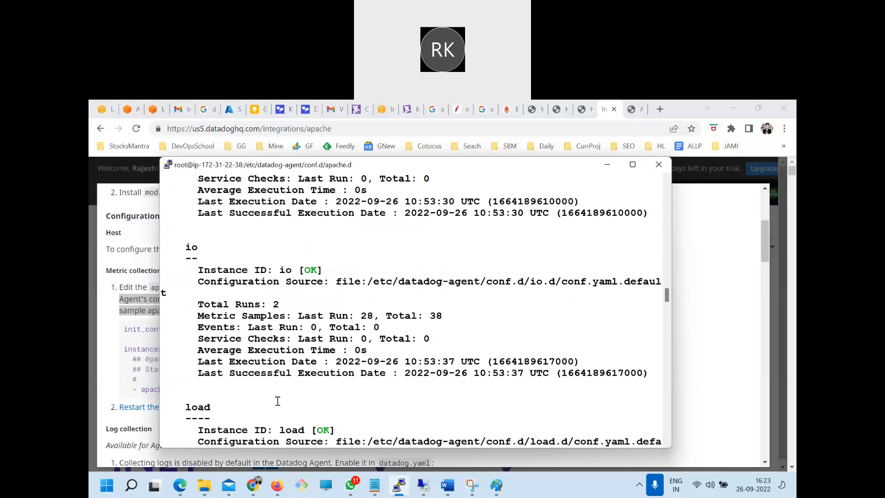
scroll(277, 400, up, 8)
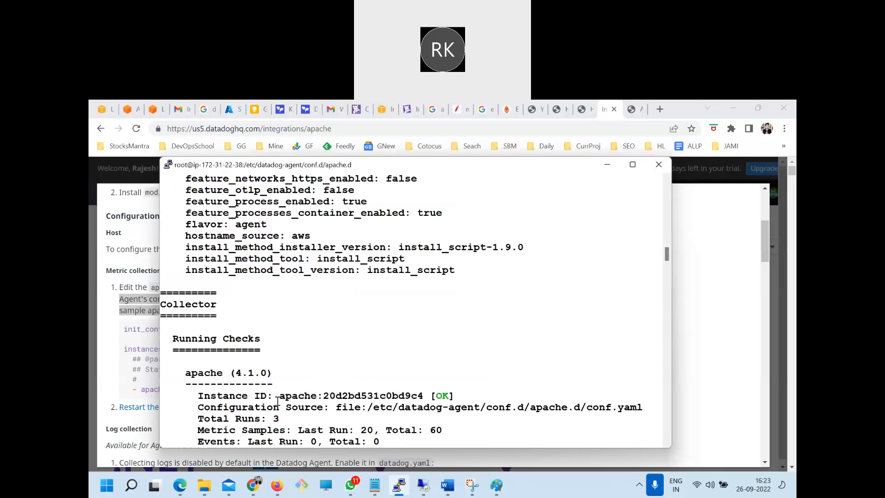
scroll(278, 400, up, 8)
scroll(278, 400, down, 12)
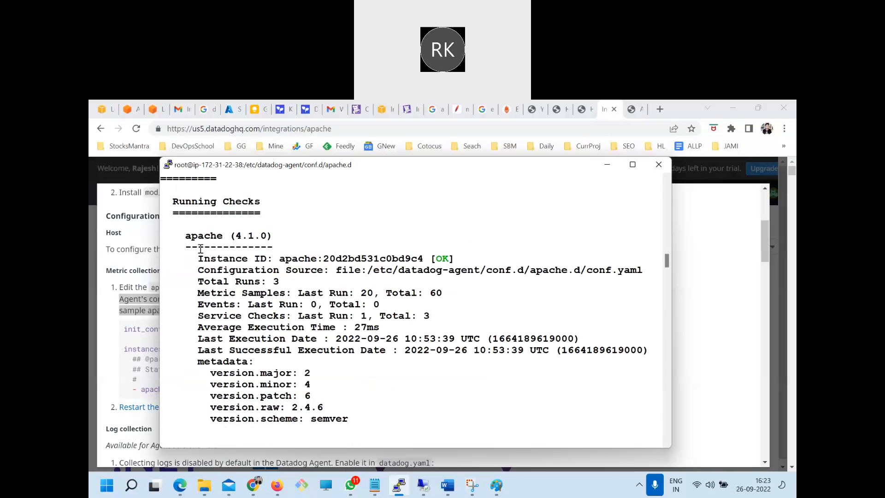
drag(199, 248, 253, 305)
drag(326, 392, 339, 406)
drag(455, 258, 428, 256)
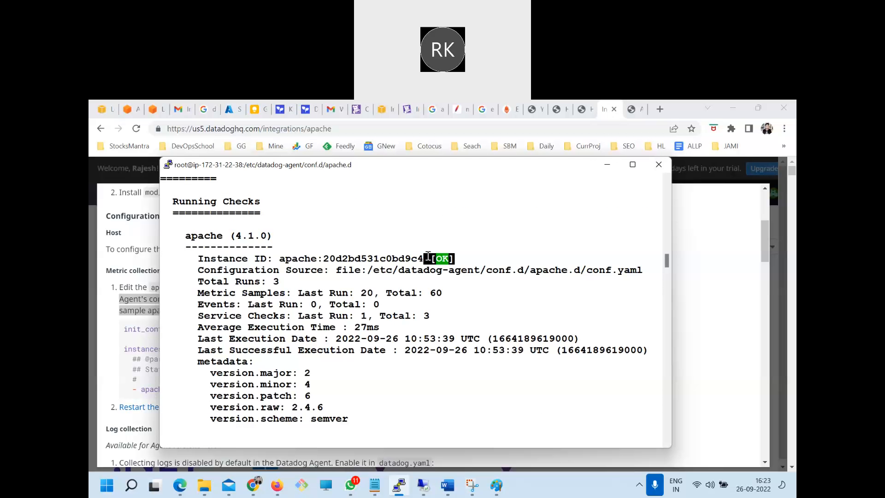
click(564, 333)
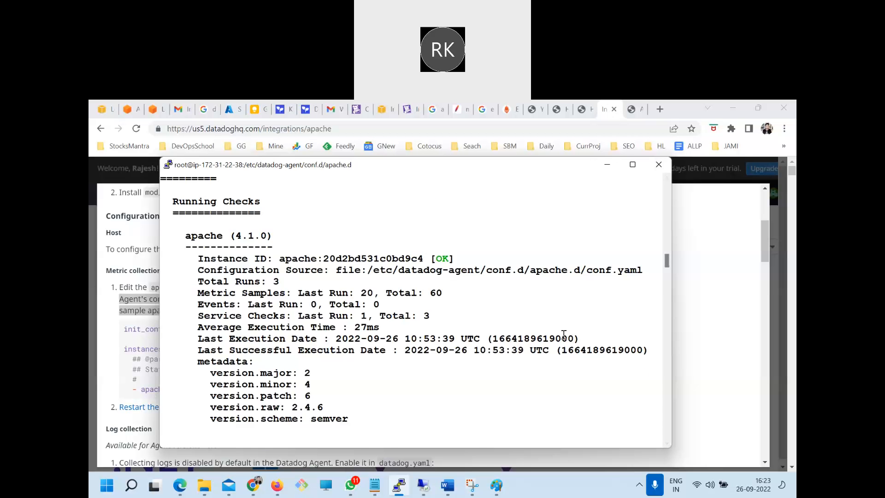
scroll(563, 334, down, 20)
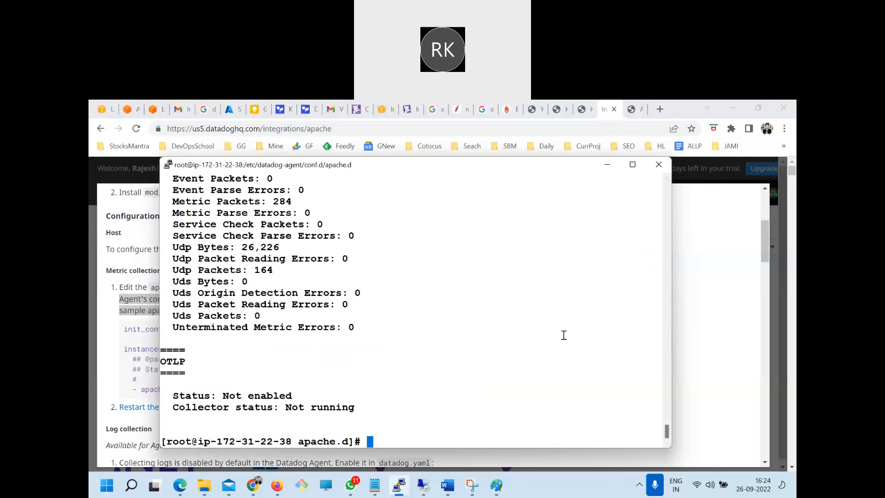
Switch to Datadog in Chrome, skim the Apache configuration instructions down to Validation and install the Apache integration
key(alt+Tab)
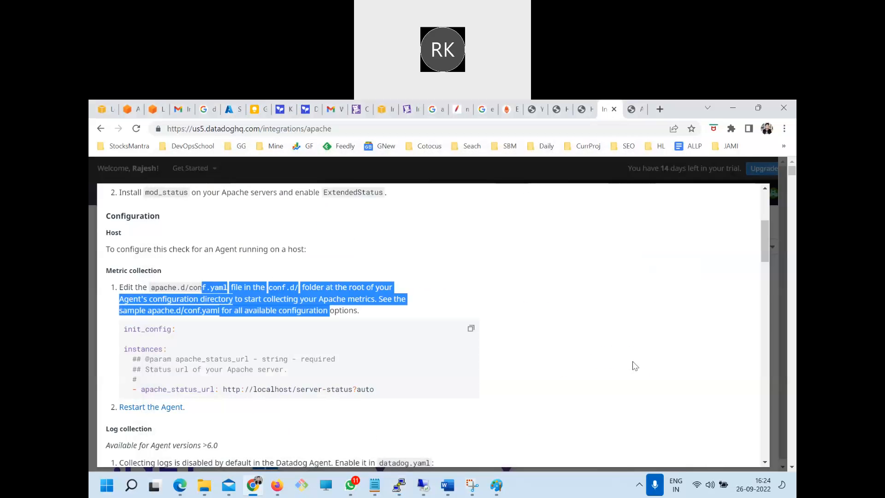
scroll(635, 366, down, 20)
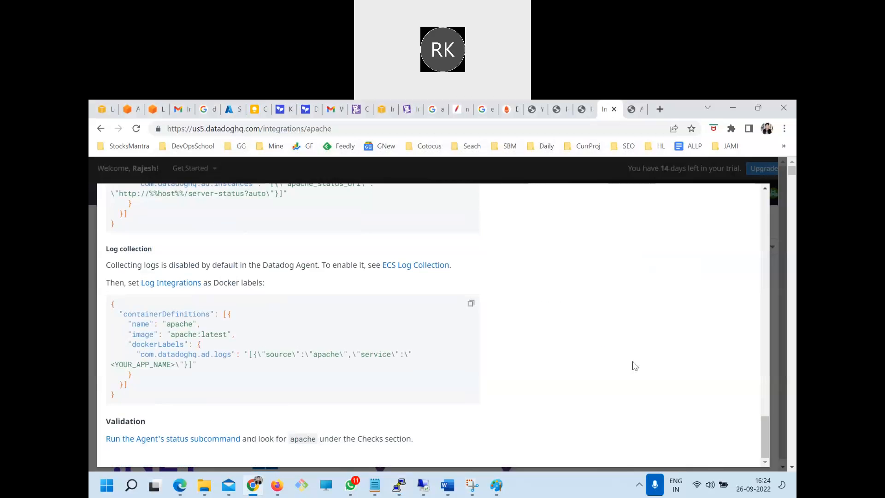
scroll(634, 366, up, 20)
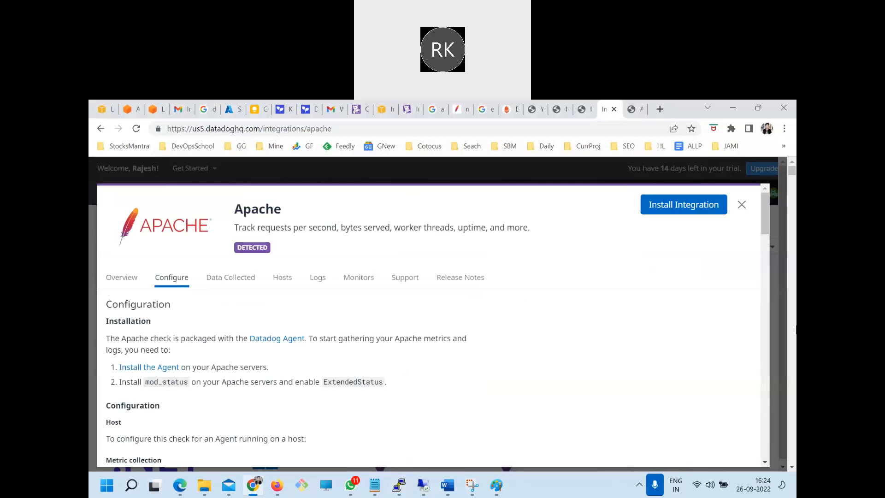
click(673, 206)
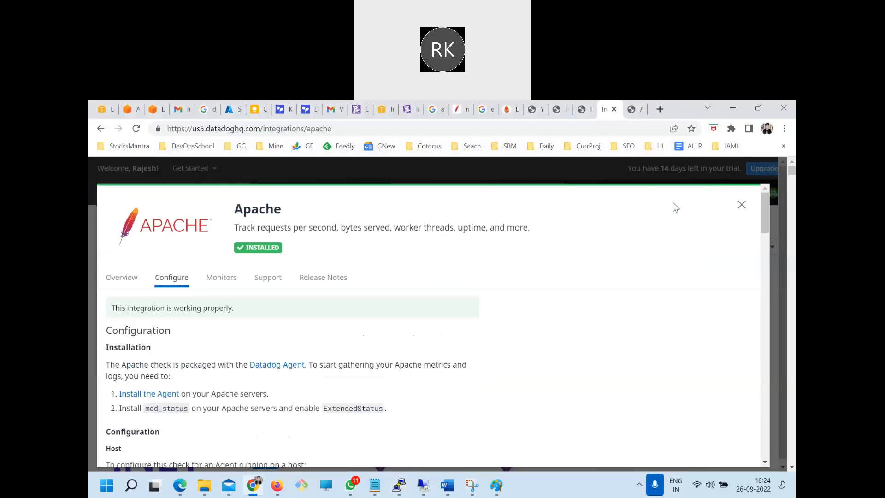
Check the Step 7 verification section of the DevOpsSchool Apache integration tutorial and return to the Datadog Apache integration
click(590, 106)
click(558, 110)
scroll(290, 302, down, 3)
scroll(289, 302, down, 10)
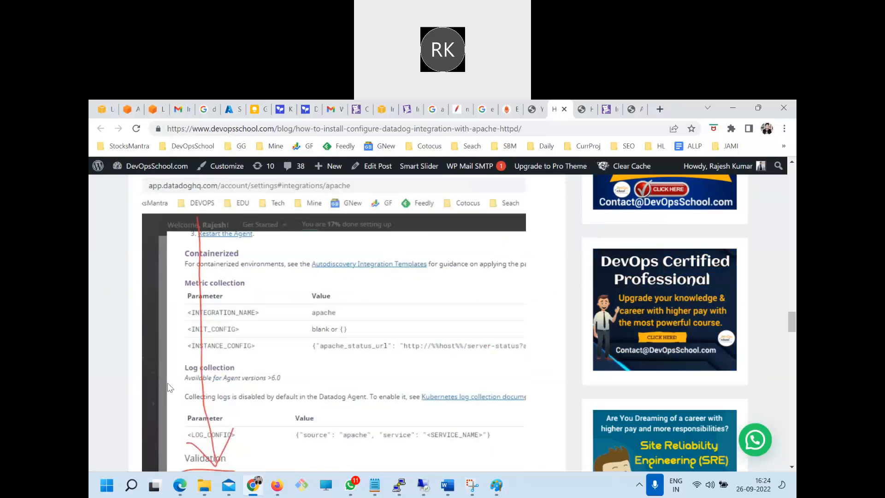
scroll(275, 373, down, 6)
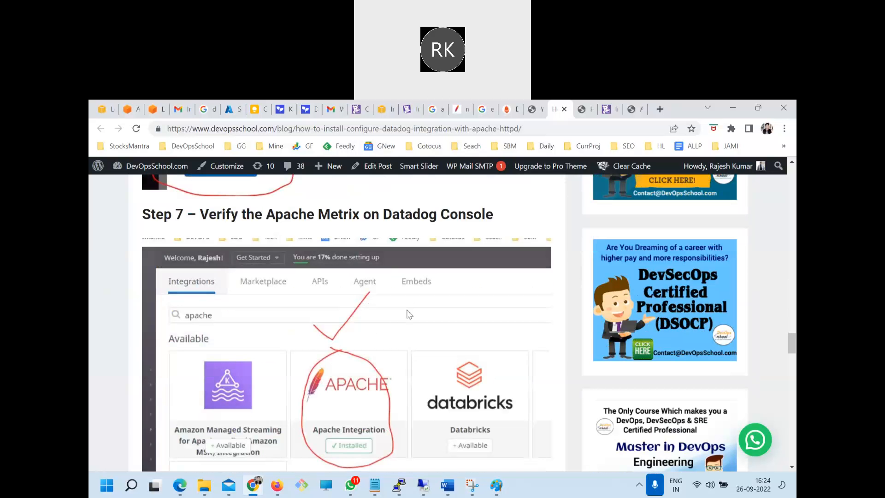
click(606, 109)
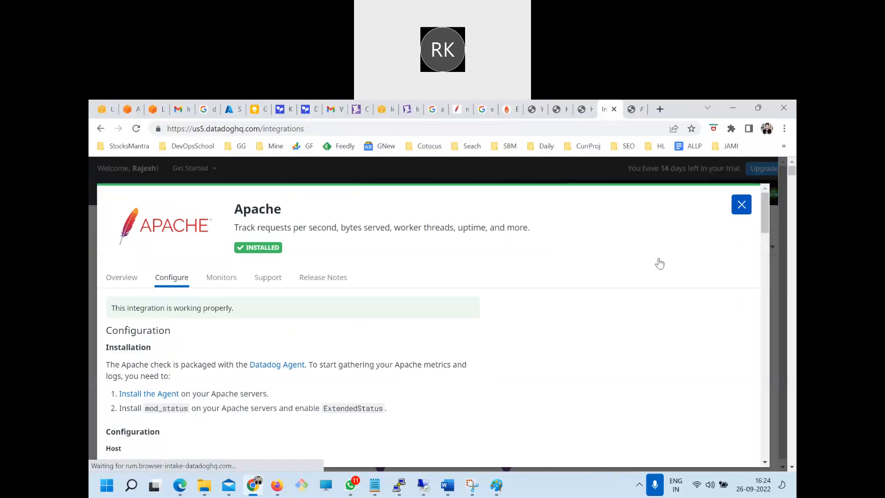
Close the Apache integration details and open the Metrics Explorer
key(Escape)
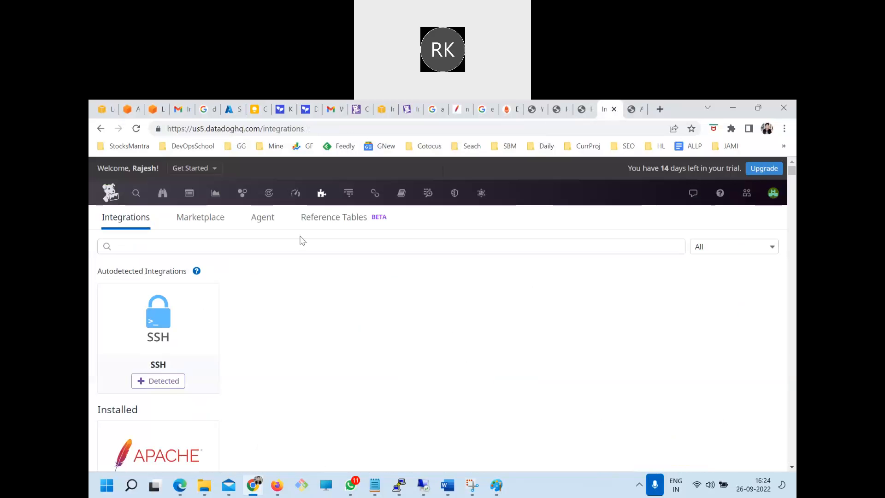
mouse_move(292, 195)
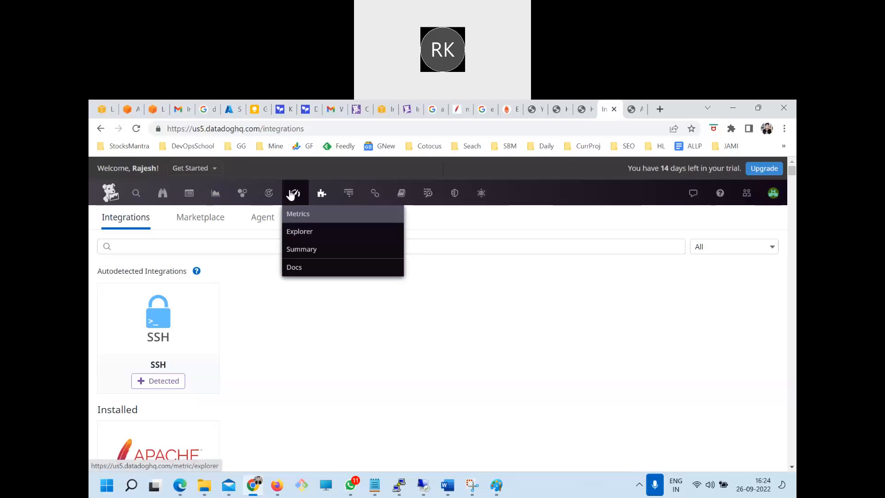
click(299, 234)
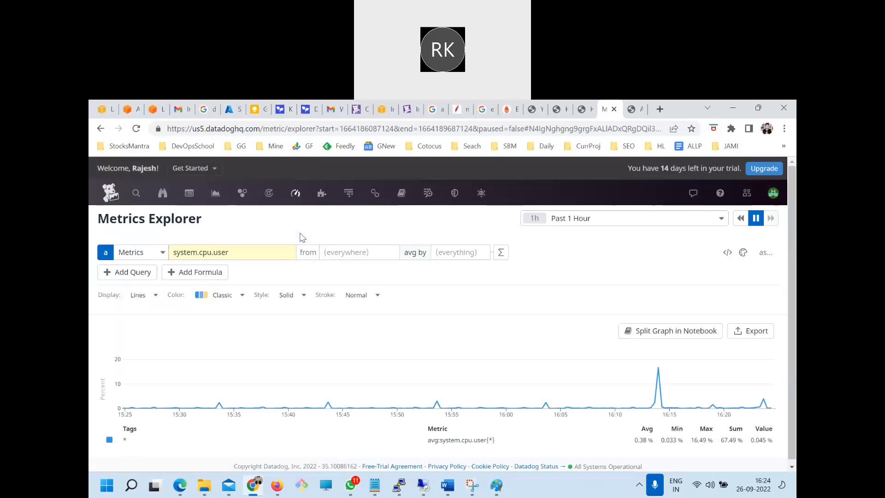
Search the Metrics Explorer's metric names for "apa" to look up the Apache metrics
click(200, 253)
click(219, 234)
click(221, 253)
text(apa\)
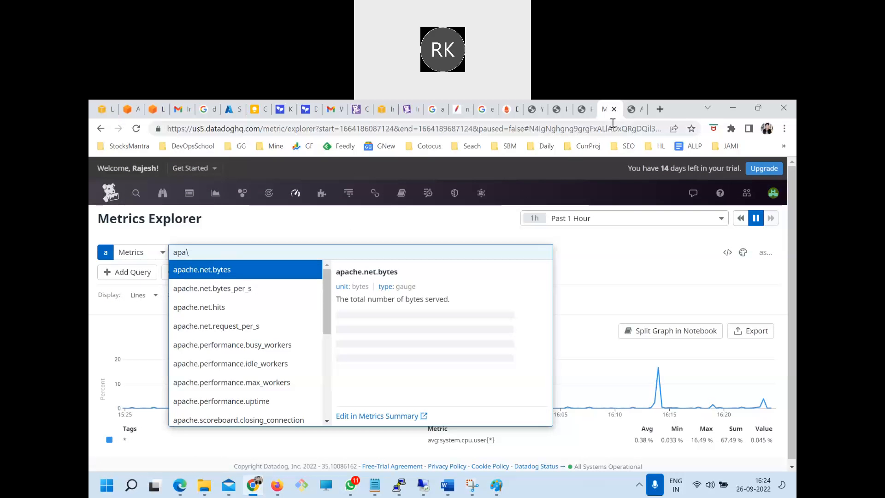
Open the Integrations page in a new browser tab and open the installed Apache integration's details
mouse_move(328, 212)
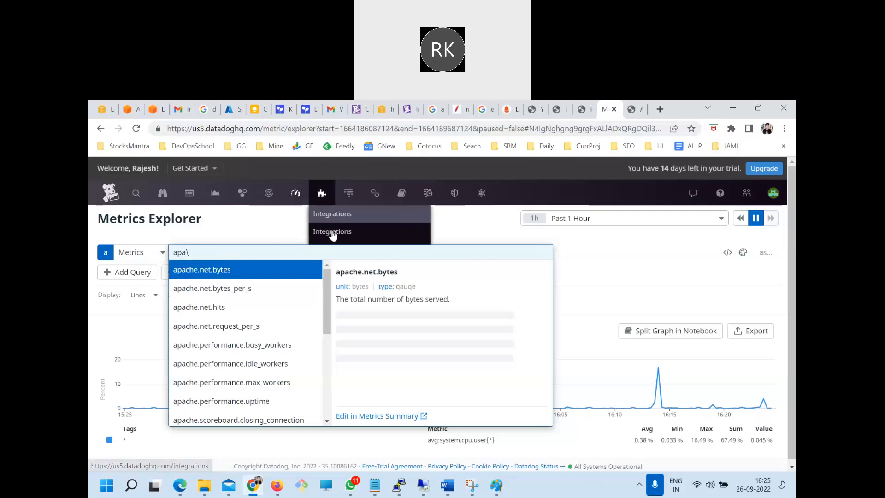
right_click(333, 234)
click(322, 193)
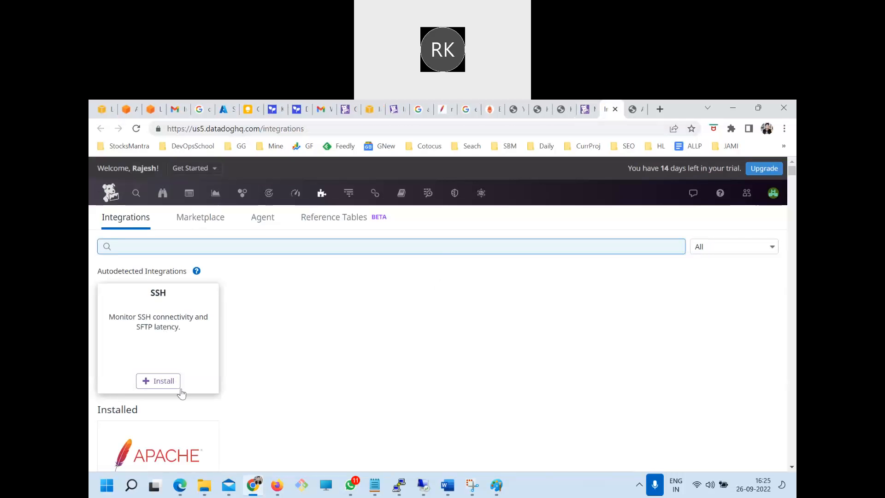
scroll(157, 356, down, 2)
click(154, 365)
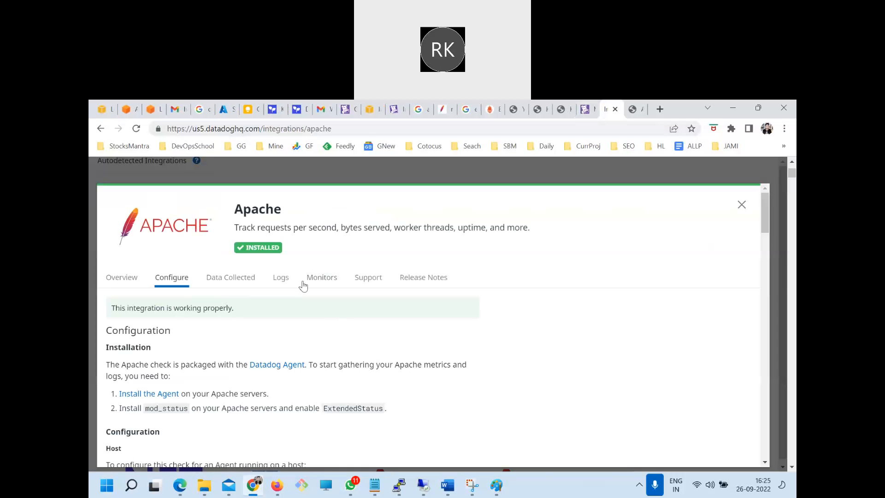
Skim the Apache integration's configuration instructions and its overview with category, assets and supported OS
scroll(175, 295, down, 1)
scroll(174, 295, up, 1)
click(132, 277)
scroll(303, 350, down, 1)
scroll(323, 322, up, 1)
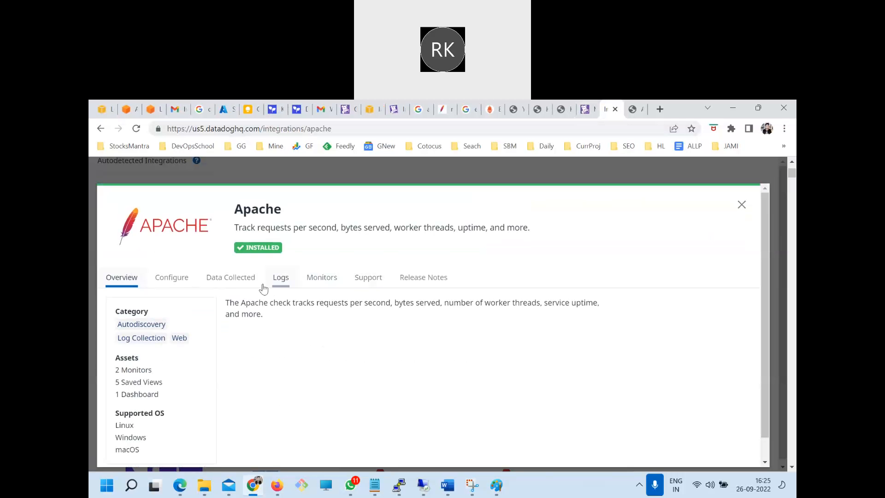
Show the data collected by the Apache integration and select the metric name apache.net.hits in the metrics table
click(237, 278)
scroll(289, 345, down, 3)
drag(144, 284, 216, 407)
click(227, 413)
drag(163, 375, 111, 374)
key(ctrl+c)
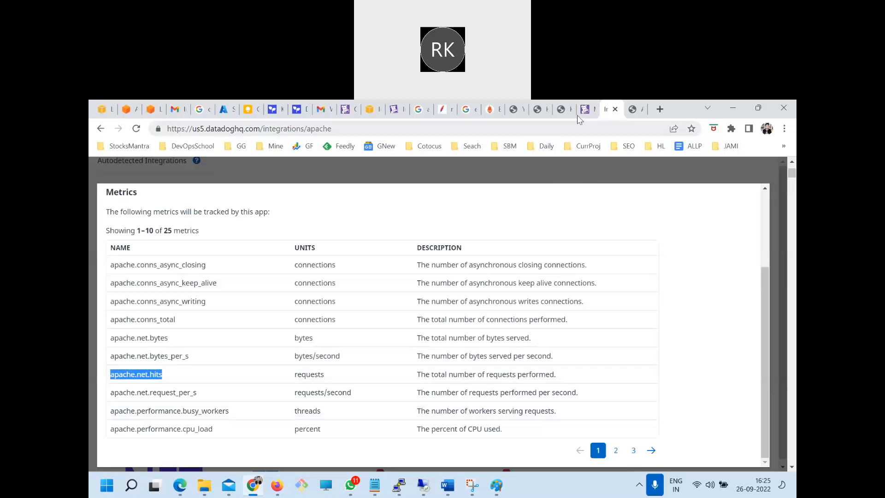
click(635, 109)
click(331, 129)
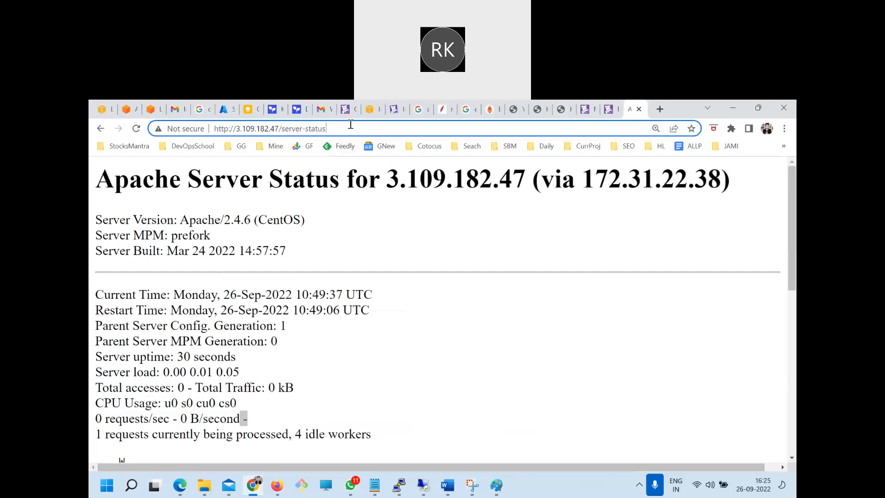
shift+click(287, 129)
key(BackSpace)
key(Return)
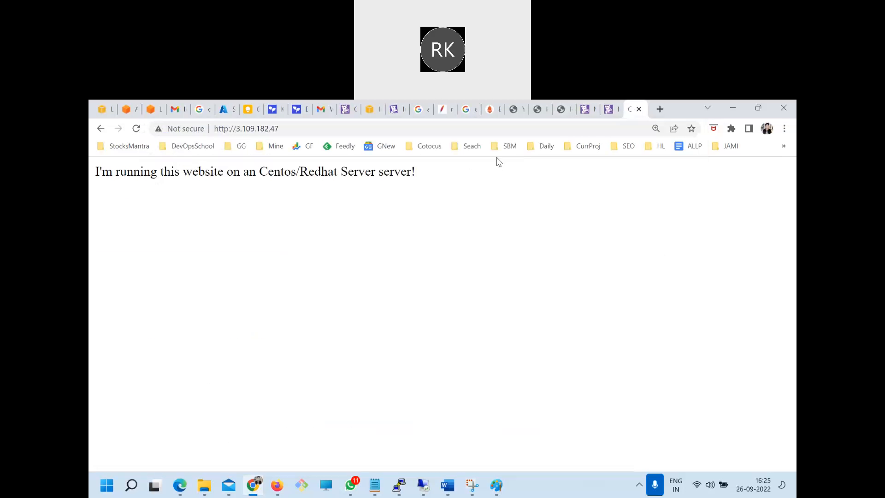
key(F5)
Graph the apache.net.hits metric in the Metrics Explorer over the past 5 minutes
click(587, 109)
click(206, 254)
key(ctrl+v)
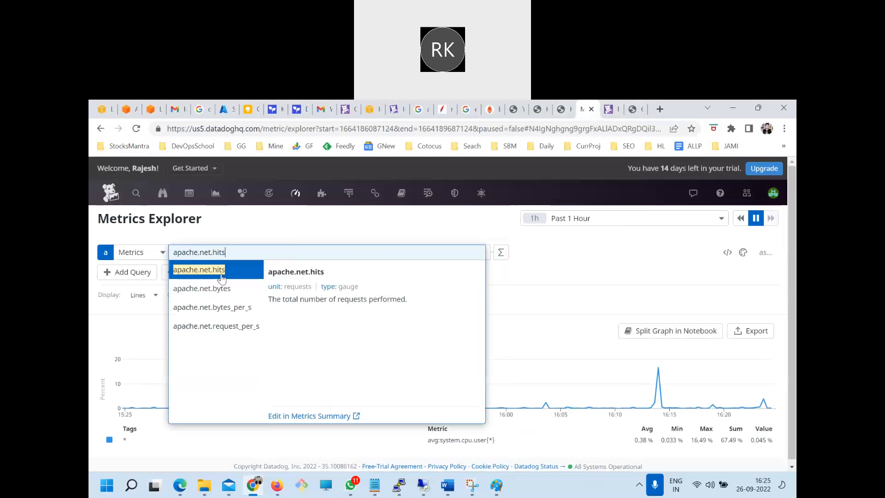
key(Return)
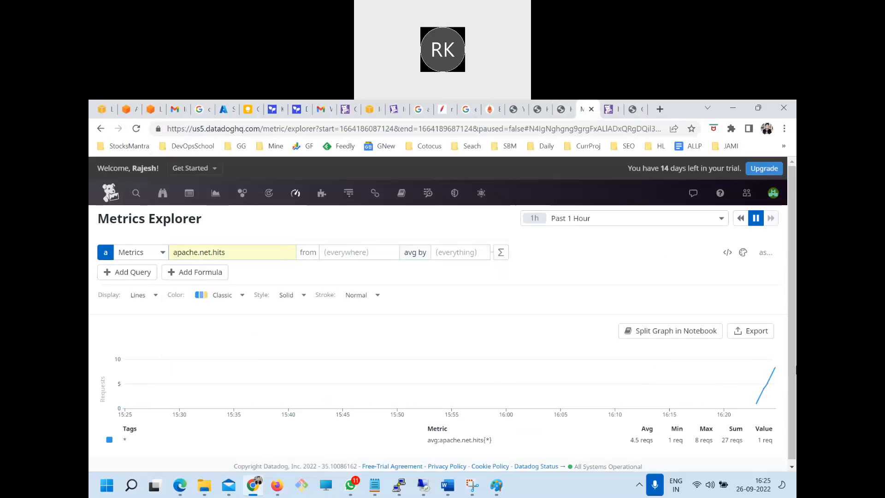
click(615, 221)
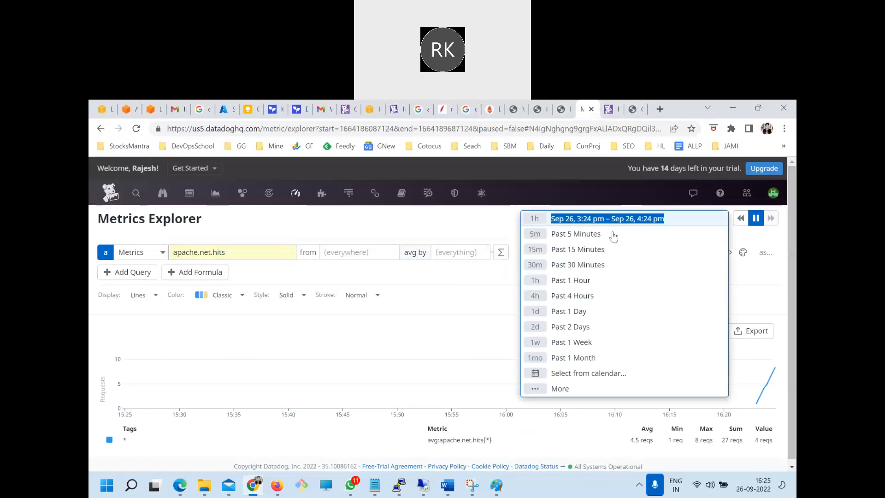
click(580, 235)
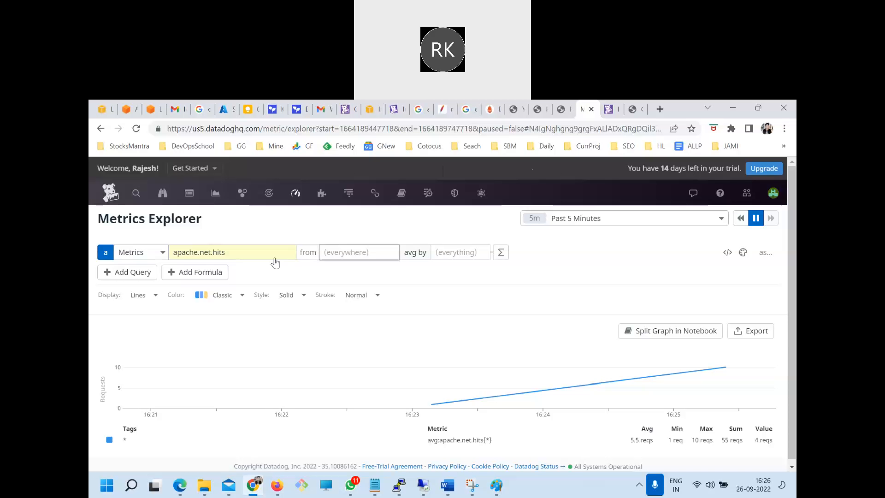
Search the metric names for "apac" and change the graphed metric to apache.net.bytes
click(253, 253)
text(apac)
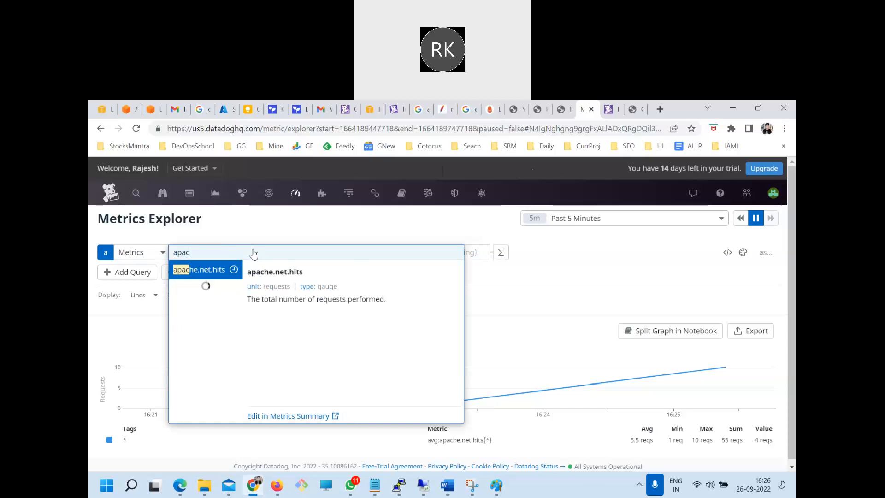
key(Down)
key(Down)
click(236, 290)
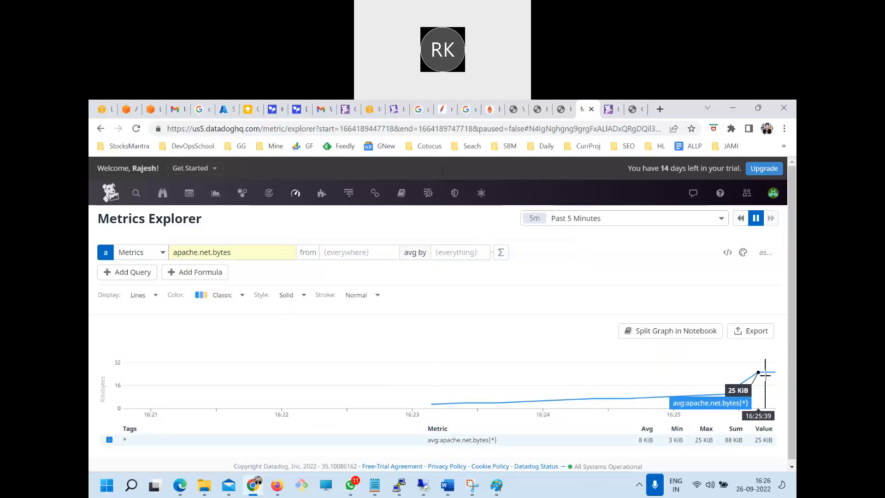
click(636, 111)
click(588, 110)
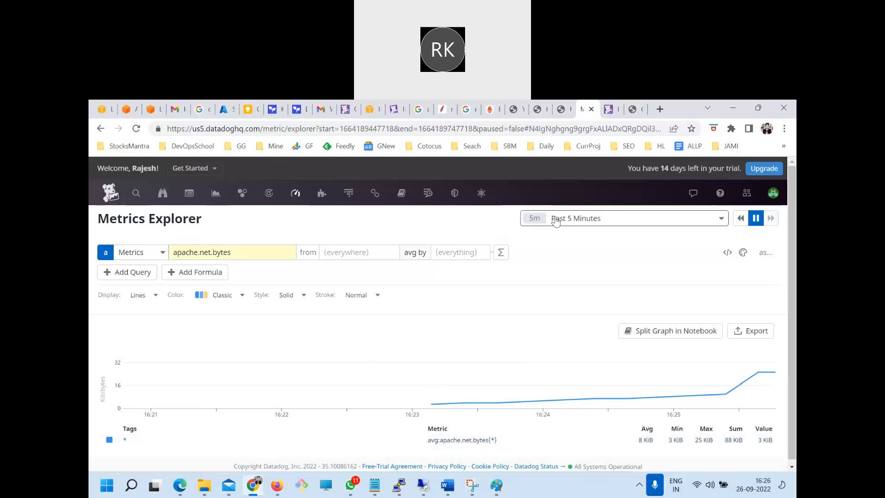
click(635, 108)
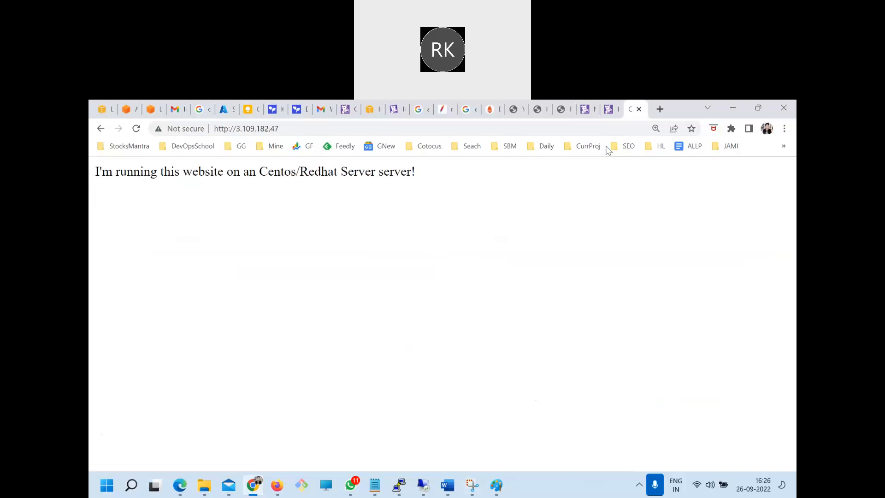
Return to the DevOpsSchool article on configuring Datadog integration with Apache httpd and select its full web address for copying
click(561, 109)
key(ctrl+l)
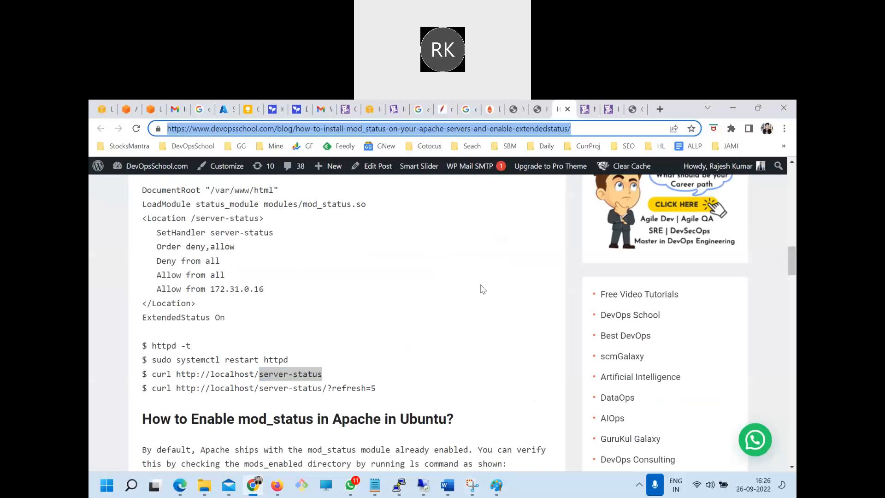
click(541, 109)
scroll(458, 270, up, 10)
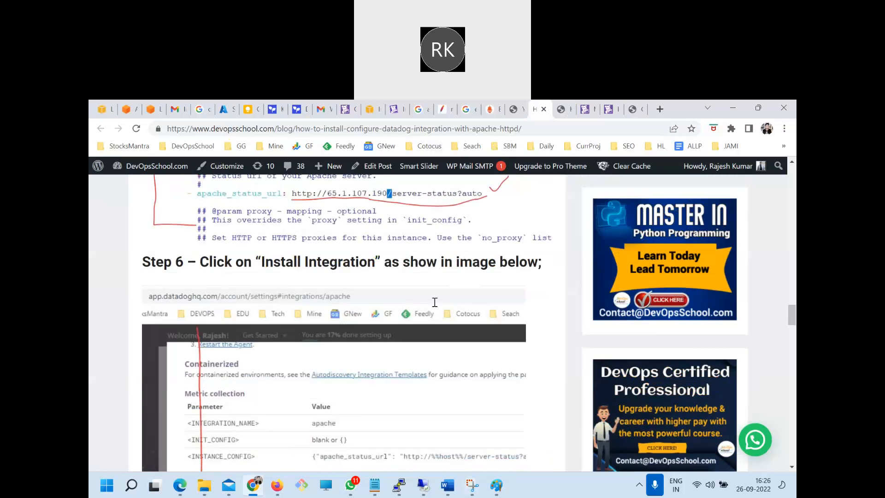
key(ctrl+l)
key(ctrl+c)
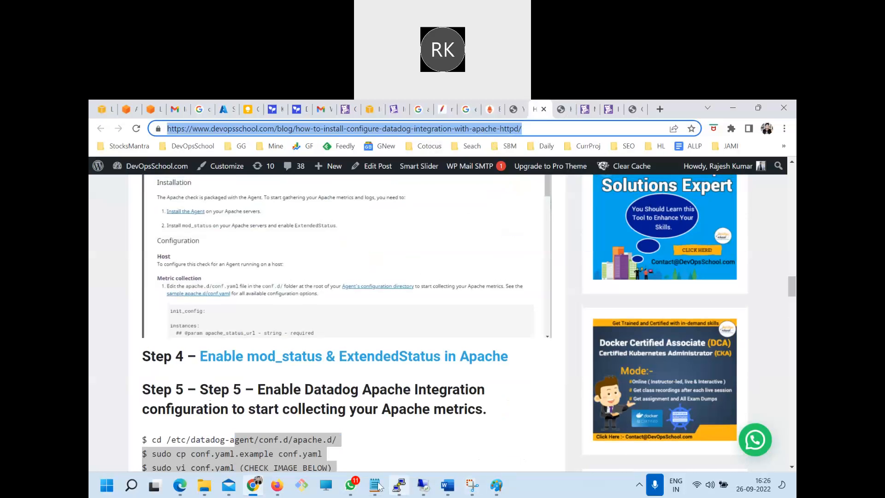
Paste the article's address below the mod_status configuration in Day1.txt in Notepad, then return to the browser
mouse_move(375, 483)
click(405, 400)
click(191, 350)
key(ctrl+v)
key(Return)
key(Return)
key(shift+Up)
key(shift+Up)
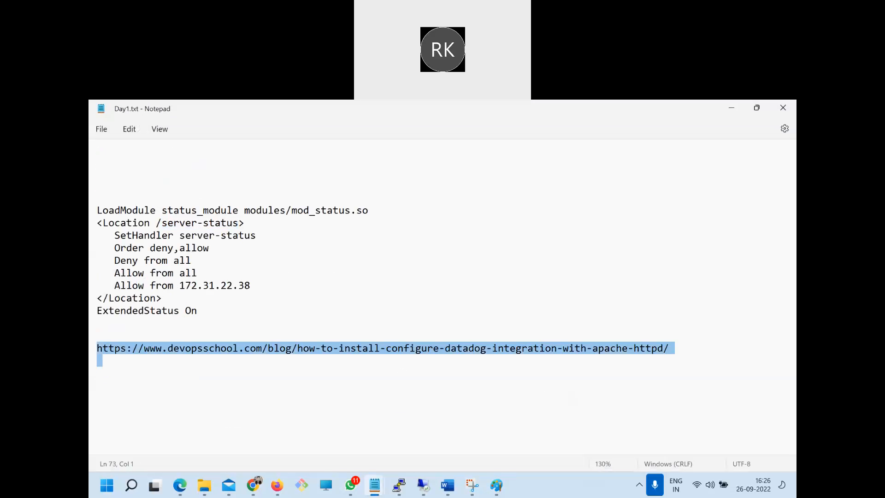
key(ctrl+a)
click(253, 485)
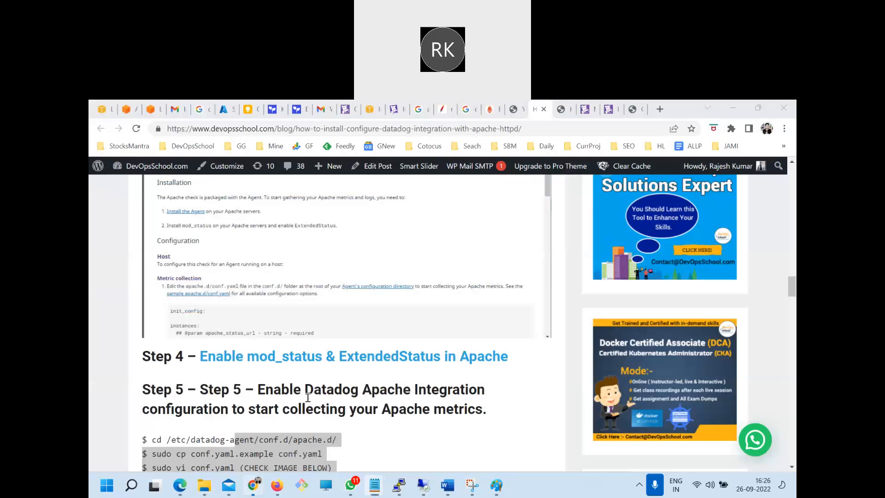